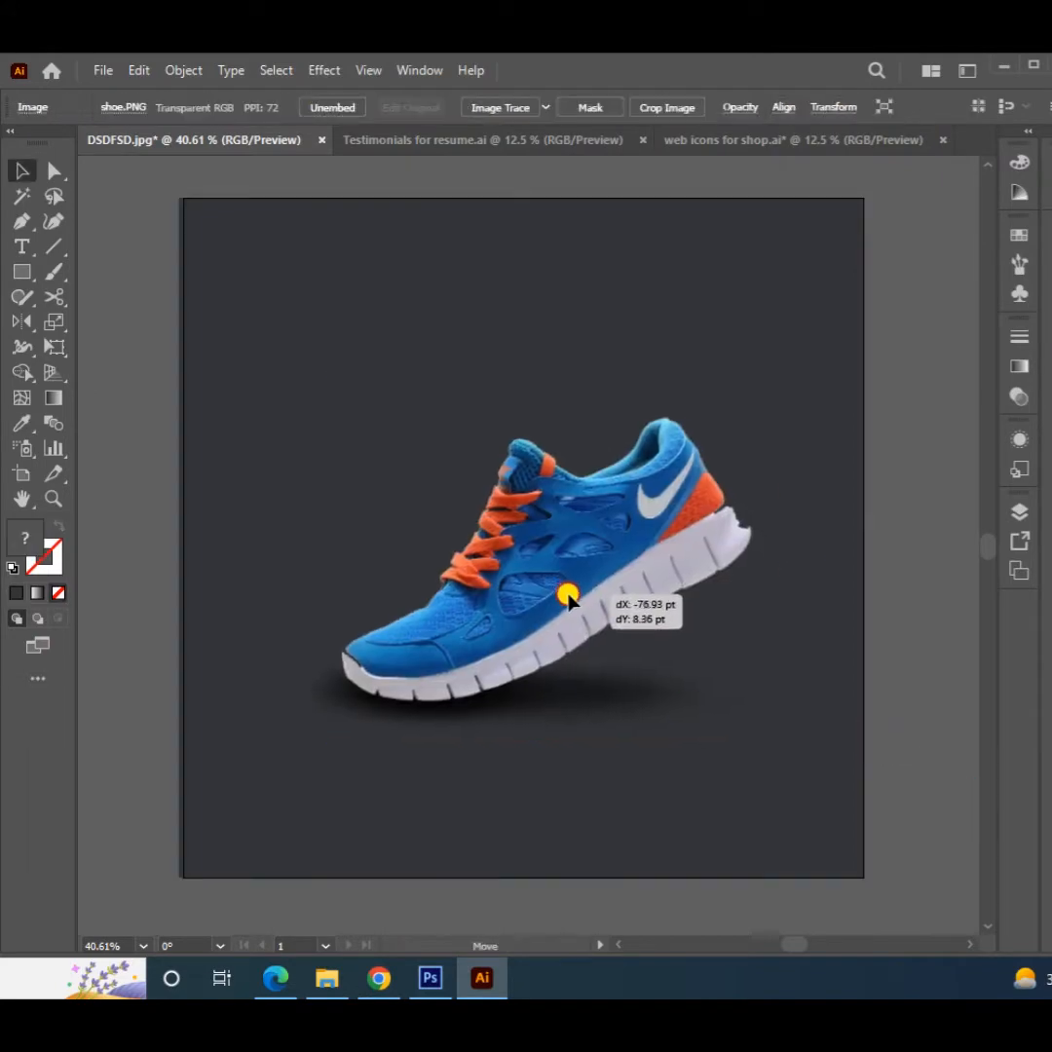
Draw a wide rectangle across the lower artboard, shear it into a rising diagonal band, and move it under the shoe
{"action": "left_click", "coordinate": [950, 712]}
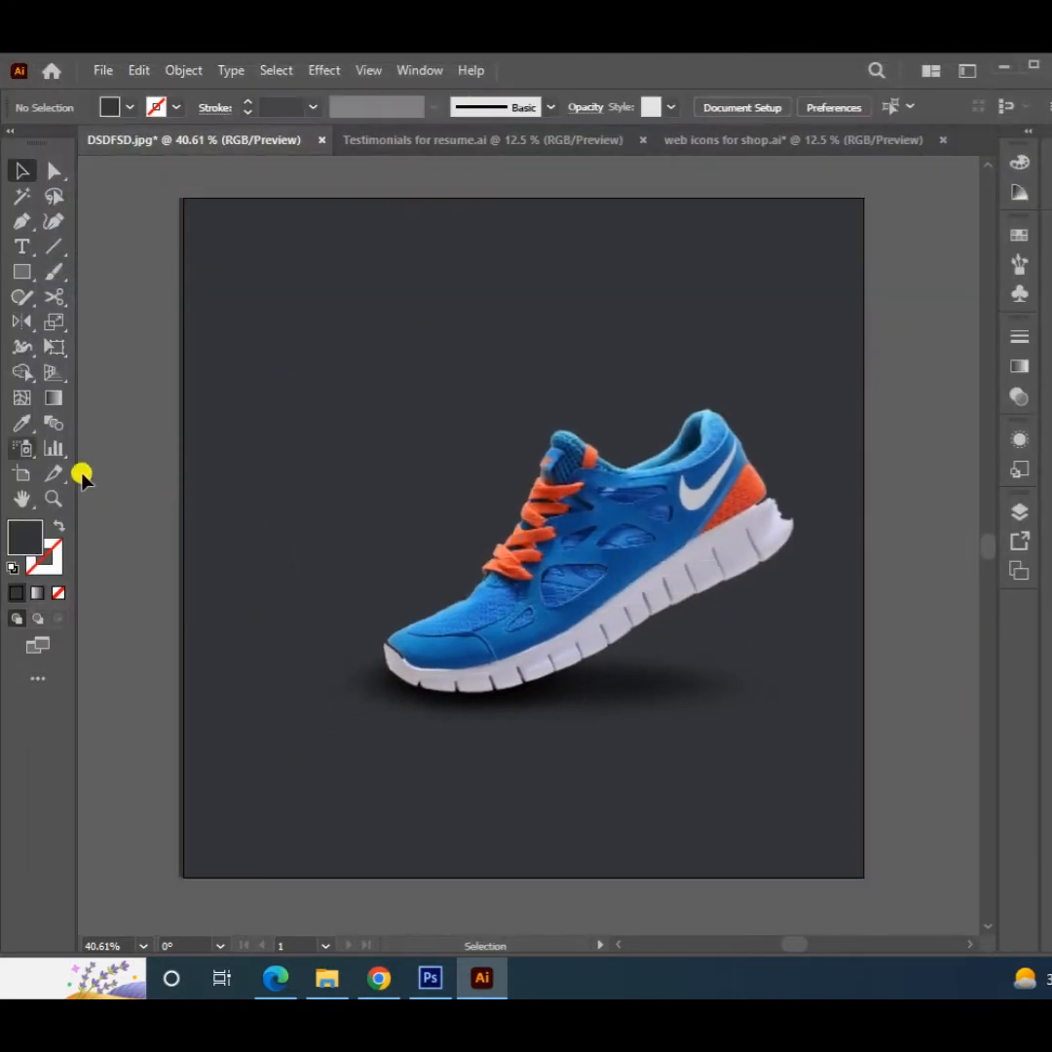
{"action": "mouse_move", "coordinate": [313, 504]}
{"action": "left_mouse_down"}
{"action": "mouse_move", "coordinate": [821, 769]}
{"action": "mouse_move", "coordinate": [899, 695]}
{"action": "left_mouse_up"}
{"action": "key", "text": "v"}
{"action": "key", "text": "e"}
{"action": "left_click_drag", "start_coordinate": [898, 599], "coordinate": [898, 362]}
{"action": "key", "text": "v"}
{"action": "left_click_drag", "start_coordinate": [536, 509], "coordinate": [639, 665]}
{"action": "key", "text": "ctrl+shift+bracketleft"}
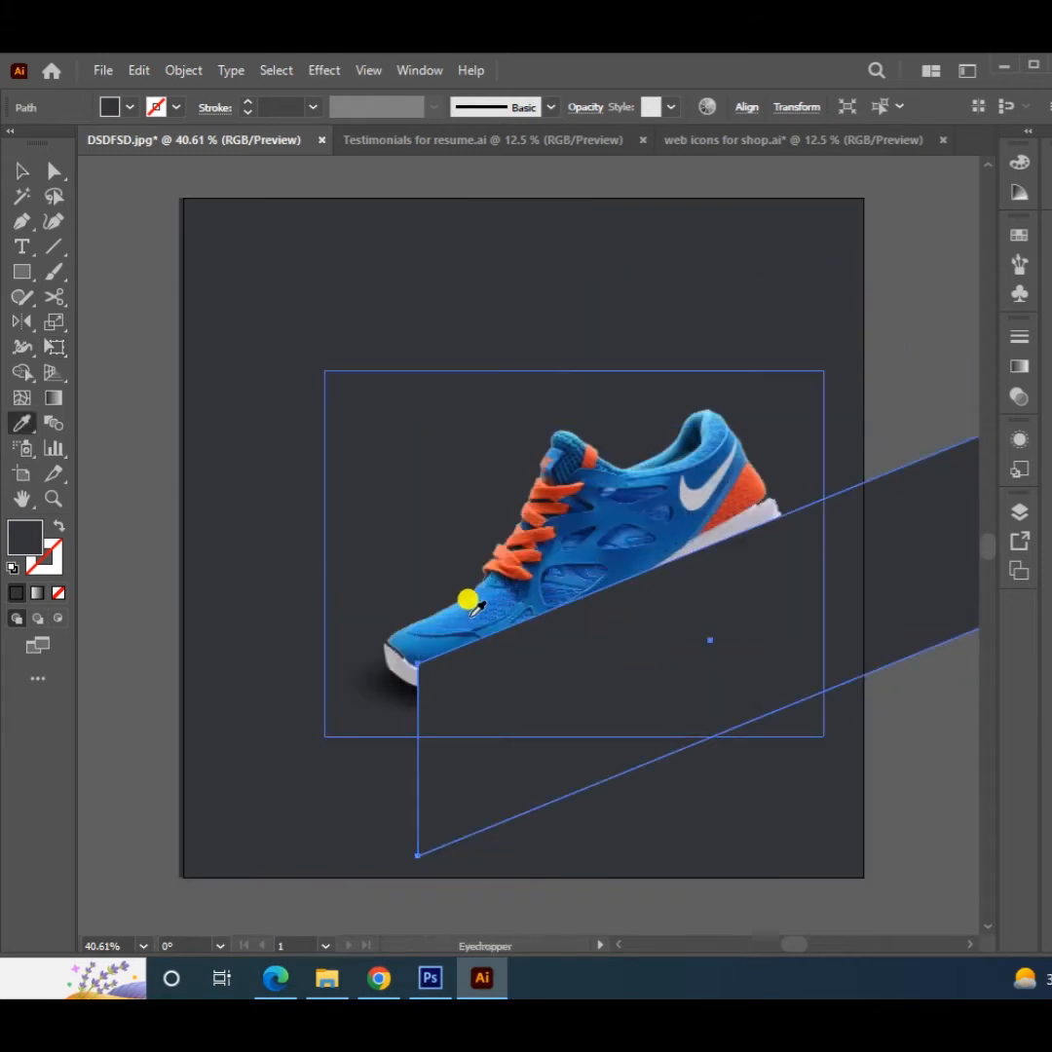
Fill the diagonal band with a light blue sampled from the shoe
{"action": "key", "text": "i"}
{"action": "left_click", "coordinate": [467, 615]}
{"action": "key", "text": "v"}
Add a second diagonal band in dark blue, offset lower and stacked behind the light blue band, with the shoe in front
{"action": "left_click_drag", "start_coordinate": [896, 565], "coordinate": [590, 861]}
{"action": "left_click", "coordinate": [574, 533]}
{"action": "key", "text": "v"}
{"action": "scroll", "coordinate": [500, 805], "scroll_direction": "down", "scroll_amount": 1}
{"action": "left_click_drag", "start_coordinate": [434, 868], "coordinate": [651, 693]}
{"action": "key", "text": "ctrl+bracketleft"}
{"action": "left_click", "coordinate": [722, 865]}
{"action": "scroll", "coordinate": [800, 772], "scroll_direction": "up", "scroll_amount": 2}
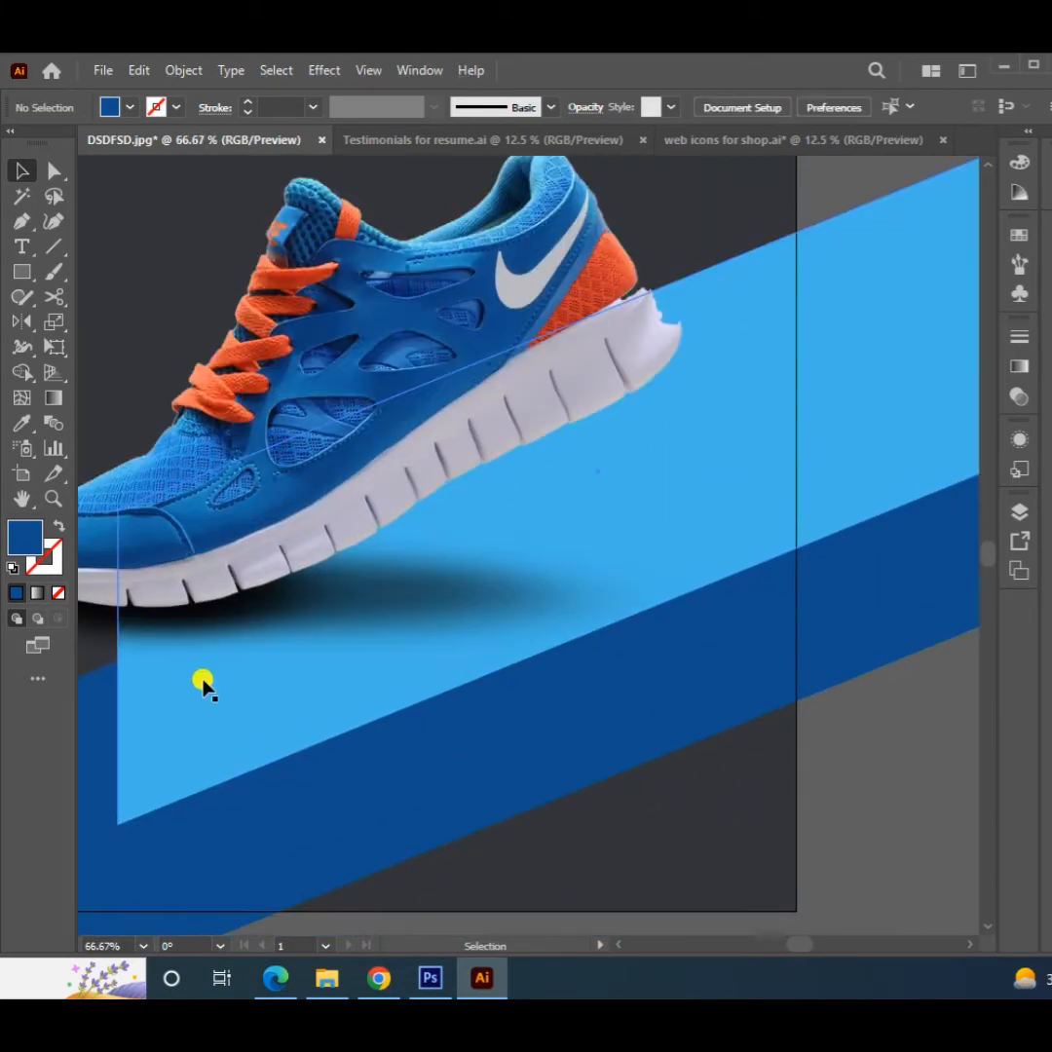
Draw a thin wedge with the Pen tool along the light blue band's lower edge and fill it with dark navy
{"action": "left_click", "coordinate": [118, 823]}
{"action": "left_click", "coordinate": [722, 578]}
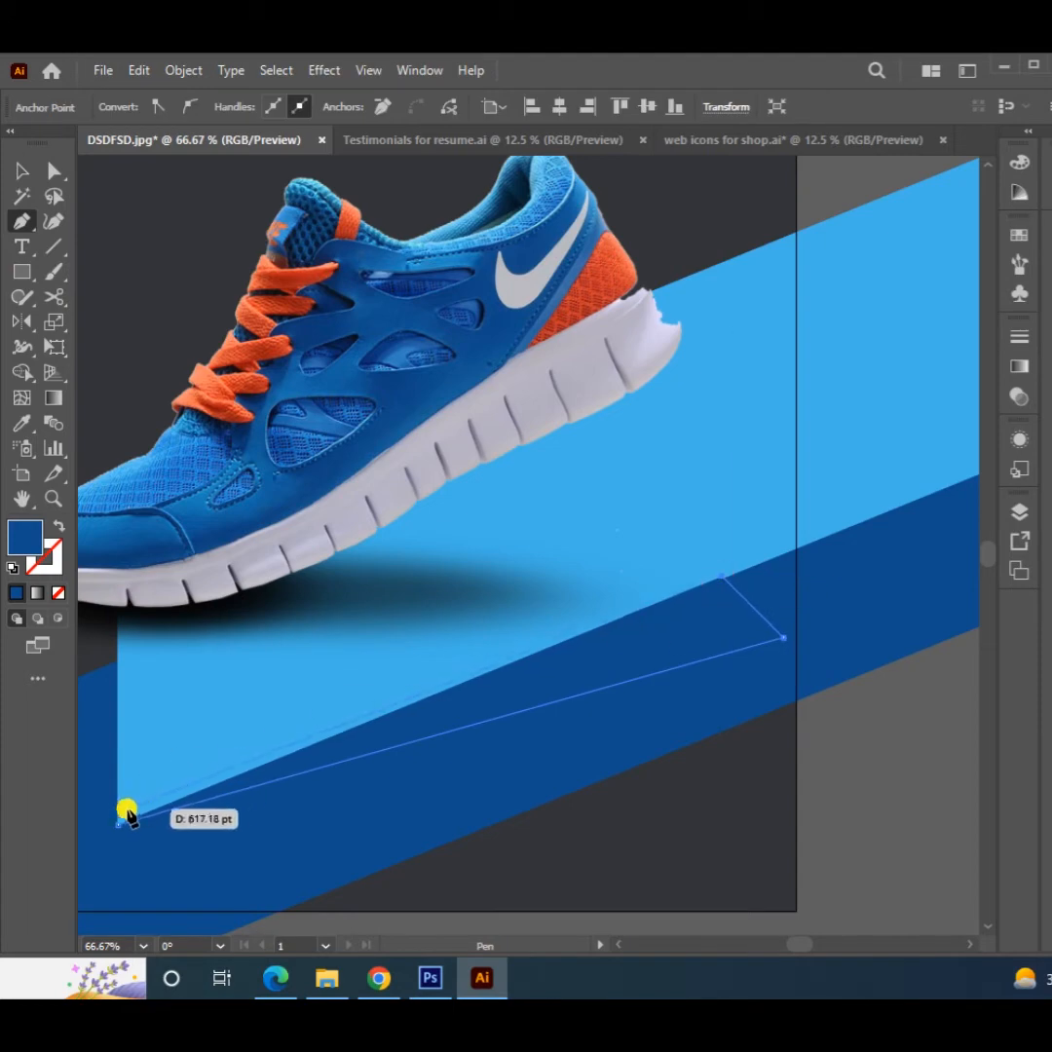
{"action": "double_click", "coordinate": [25, 537]}
{"action": "left_click", "coordinate": [797, 381]}
{"action": "key", "text": "v"}
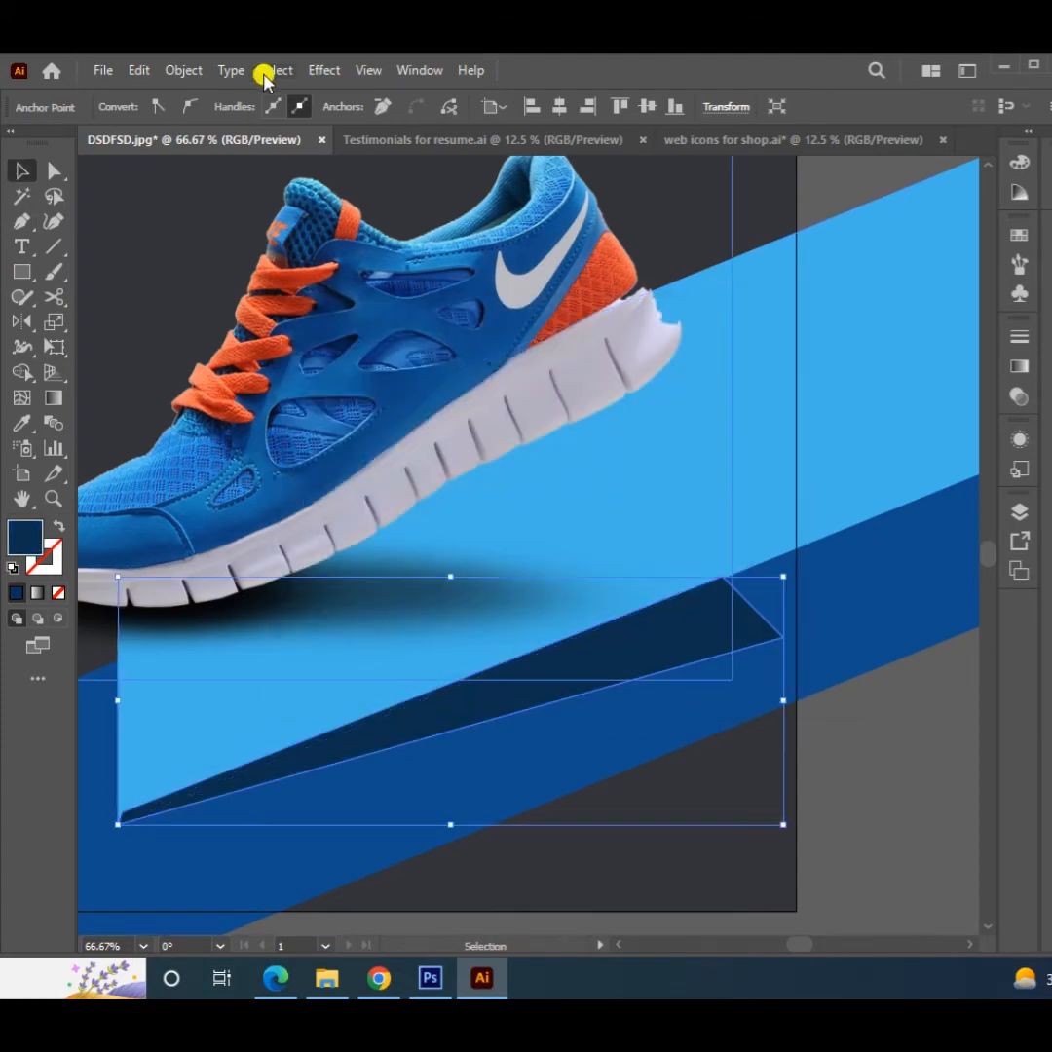
Apply a Gaussian Blur with a radius of about 18.7 pixels to the navy wedge
{"action": "left_click", "coordinate": [325, 70]}
{"action": "left_click", "coordinate": [597, 432]}
{"action": "left_click_drag", "start_coordinate": [510, 489], "coordinate": [506, 488]}
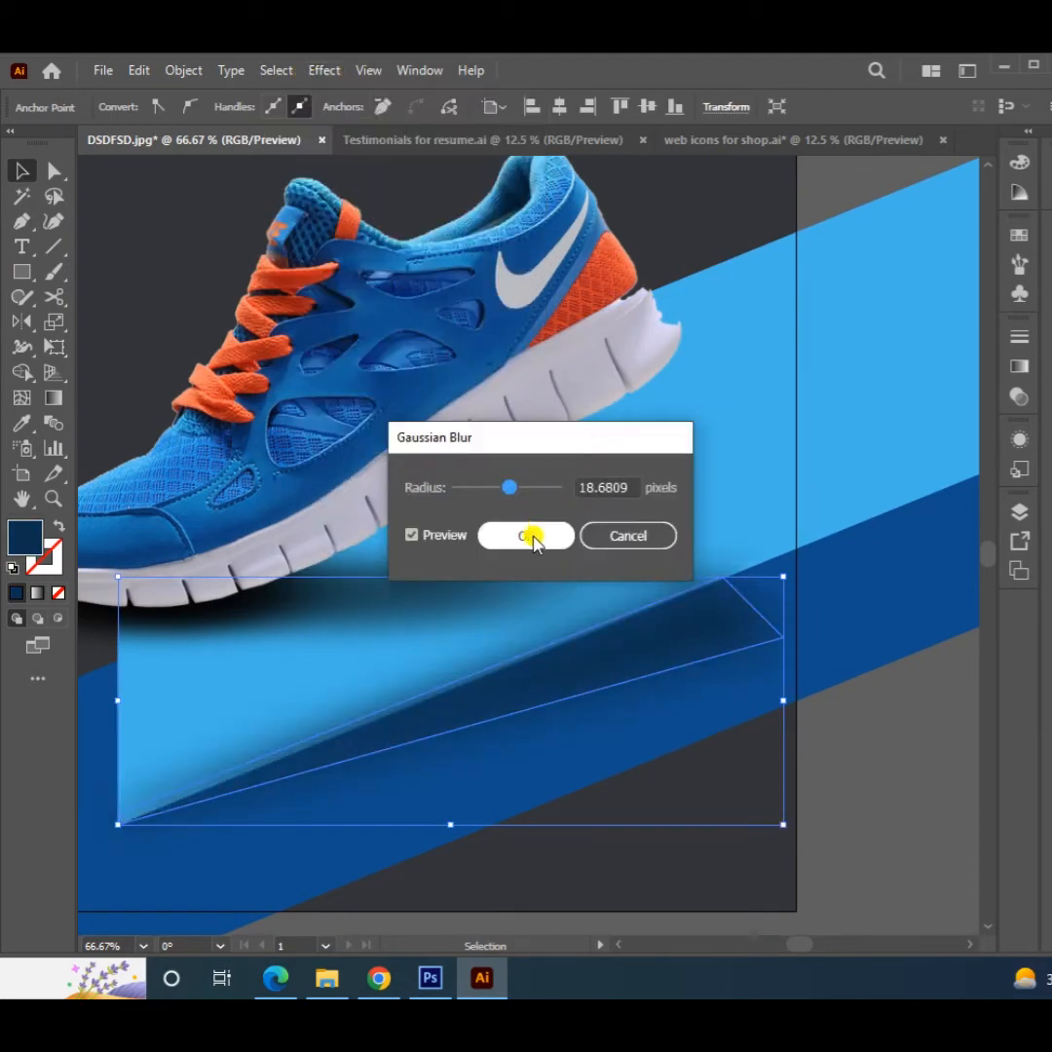
{"action": "left_click", "coordinate": [528, 535]}
Change the blurred wedge's blending mode so that it darkens the bands beneath it
{"action": "left_click", "coordinate": [1019, 397]}
{"action": "left_click", "coordinate": [801, 360]}
{"action": "left_click", "coordinate": [805, 434]}
{"action": "left_click", "coordinate": [960, 328]}
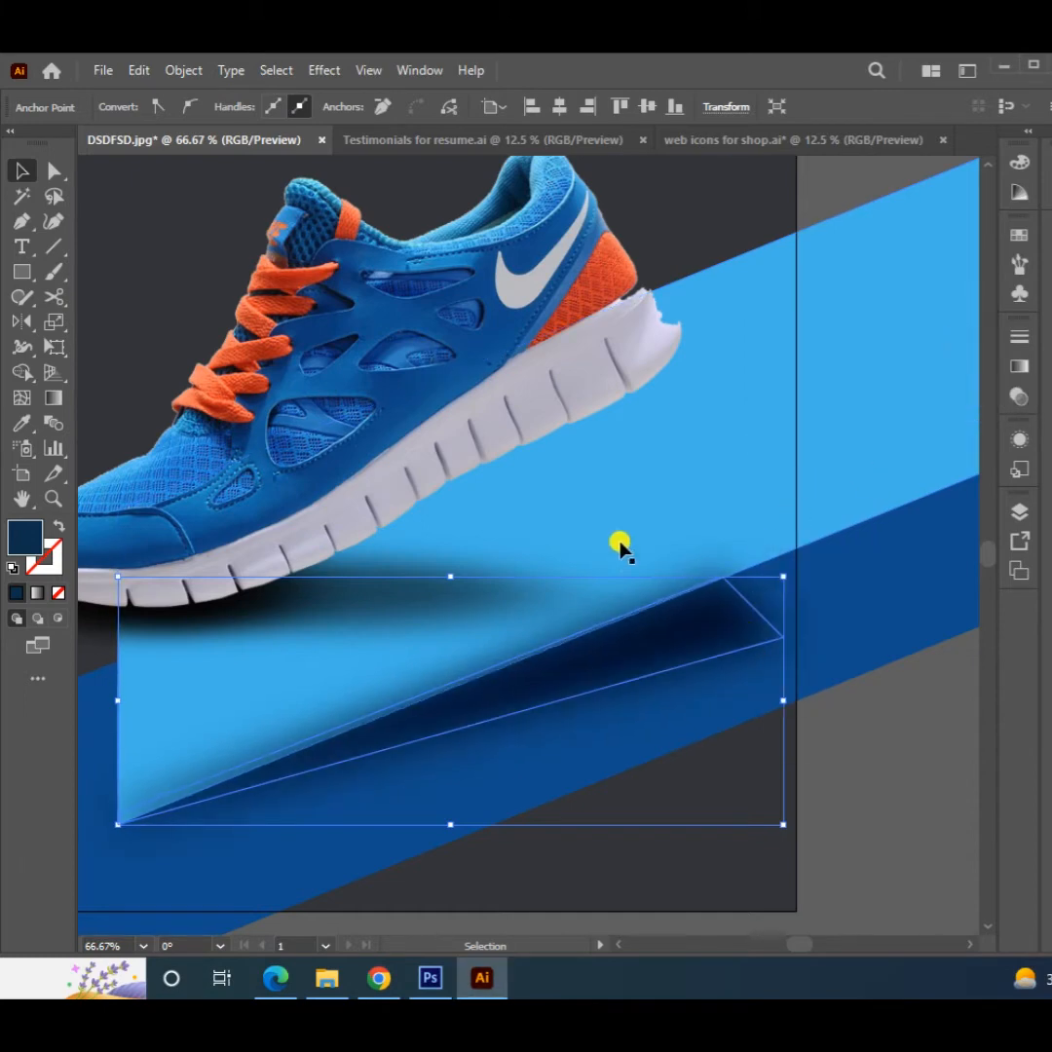
Tuck the blurred shadow behind the light blue band and shift it slightly along the band's lower edge
{"action": "left_click", "coordinate": [620, 545], "text": "shift"}
{"action": "left_click", "coordinate": [877, 740]}
{"action": "left_click_drag", "start_coordinate": [638, 693], "coordinate": [625, 690]}
{"action": "left_click", "coordinate": [835, 795]}
Set the opacity of the blurred shadow between the two bands to 70%
{"action": "scroll", "coordinate": [835, 795], "scroll_direction": "down", "scroll_amount": 2}
{"action": "left_click", "coordinate": [769, 719]}
{"action": "left_click", "coordinate": [797, 720]}
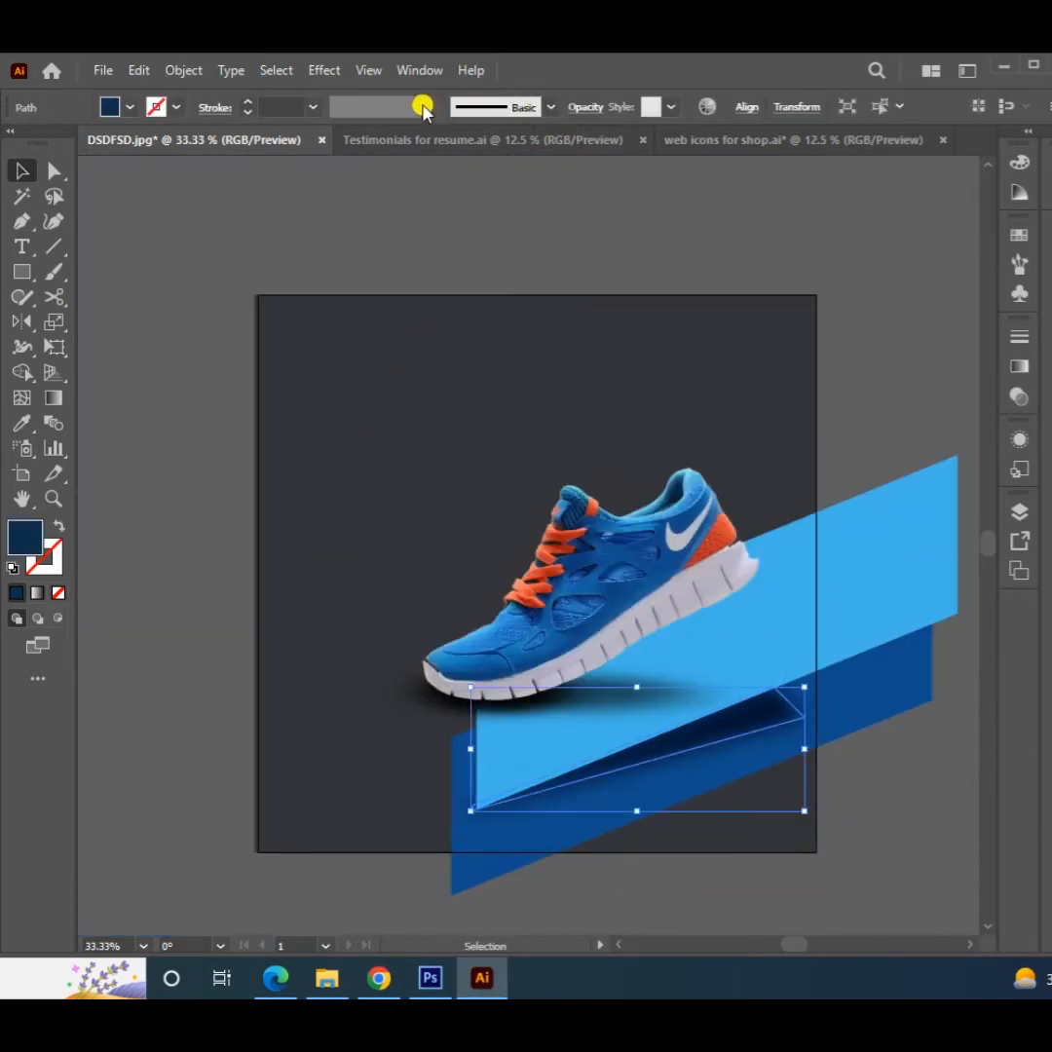
{"action": "left_click", "coordinate": [590, 108]}
{"action": "type", "text": "70"}
{"action": "key", "text": "Return"}
{"action": "left_click", "coordinate": [814, 790]}
{"action": "scroll", "coordinate": [649, 685], "scroll_direction": "up", "scroll_amount": 1}
{"action": "scroll", "coordinate": [516, 705], "scroll_direction": "down", "scroll_amount": 1}
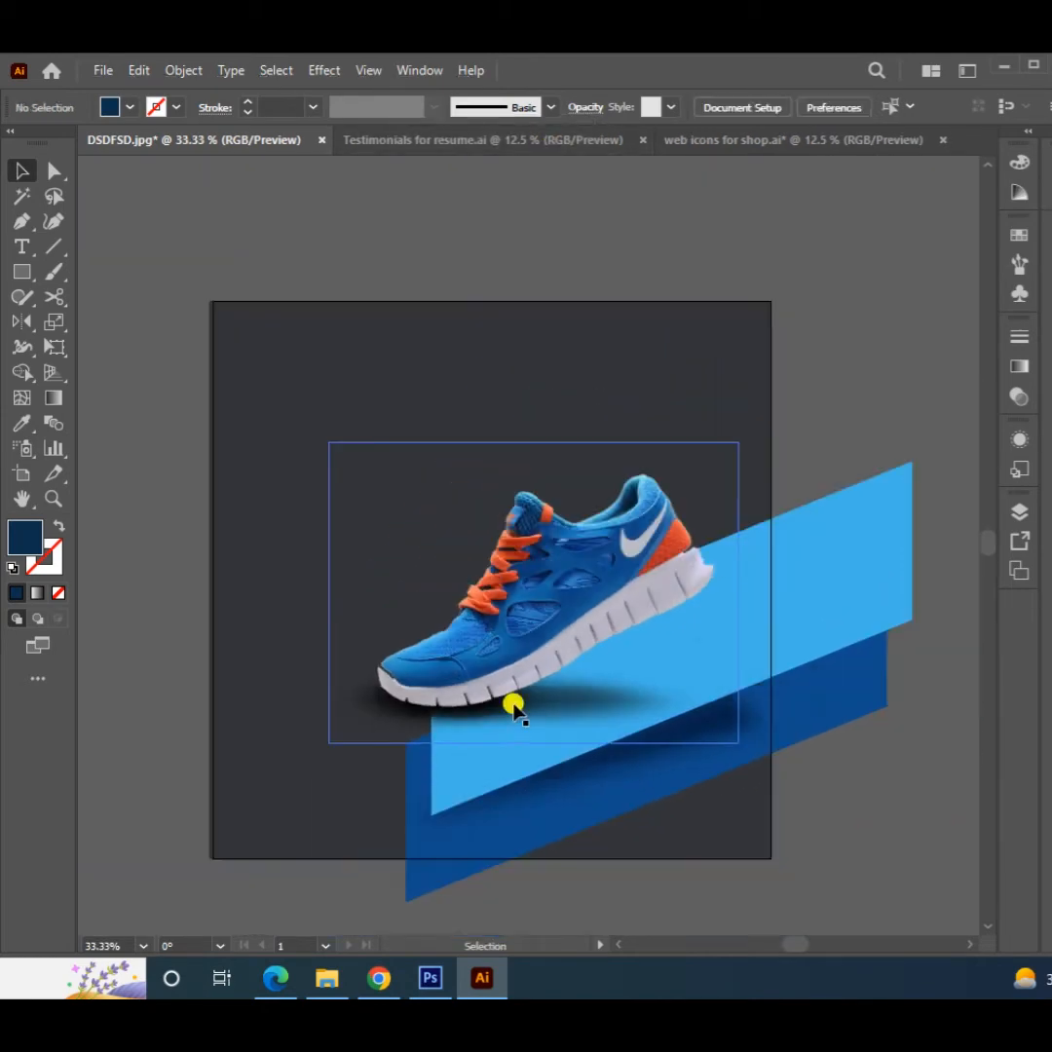
Enlarge the shoe slightly and reposition it over the diagonal bands
{"action": "left_click_drag", "start_coordinate": [515, 705], "coordinate": [528, 721]}
{"action": "left_click", "coordinate": [448, 662]}
{"action": "left_click_drag", "start_coordinate": [342, 758], "coordinate": [304, 786]}
{"action": "left_click_drag", "start_coordinate": [516, 654], "coordinate": [521, 662]}
{"action": "left_click", "coordinate": [875, 385]}
Add the two-line heading SPECIAL COLLECTION above the shoe and enlarge it across the upper artboard
{"action": "scroll", "coordinate": [409, 368], "scroll_direction": "up", "scroll_amount": 1}
{"action": "key", "text": "t"}
{"action": "left_click", "coordinate": [246, 382]}
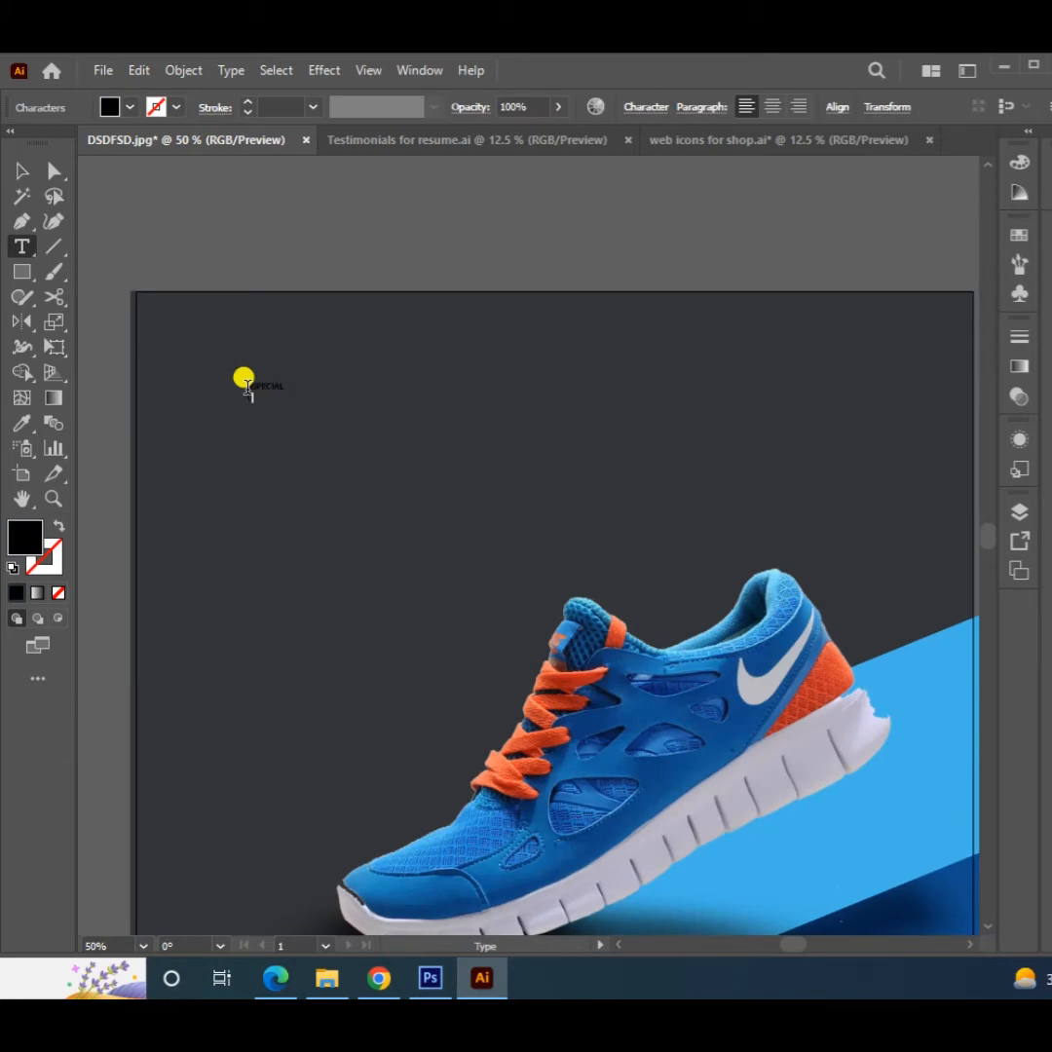
{"action": "left_click_drag", "start_coordinate": [297, 403], "coordinate": [793, 643]}
{"action": "left_click_drag", "start_coordinate": [502, 573], "coordinate": [448, 536]}
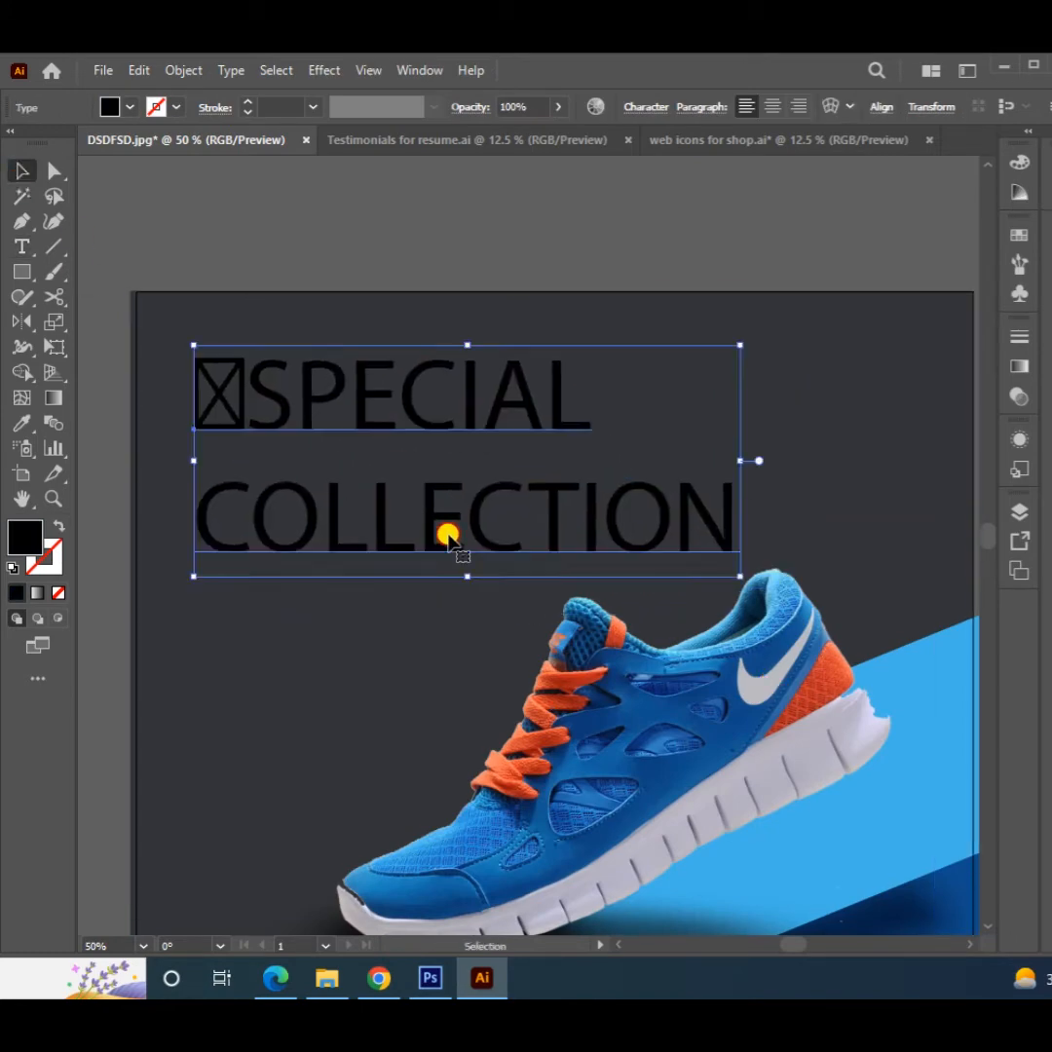
Delete the stray character before SPECIAL and reposition the heading near the artboard's upper edge
{"action": "key", "text": "t"}
{"action": "left_click_drag", "start_coordinate": [244, 409], "coordinate": [183, 411]}
{"action": "key", "text": "BackSpace"}
{"action": "key", "text": "Escape"}
{"action": "left_click_drag", "start_coordinate": [485, 547], "coordinate": [470, 533]}
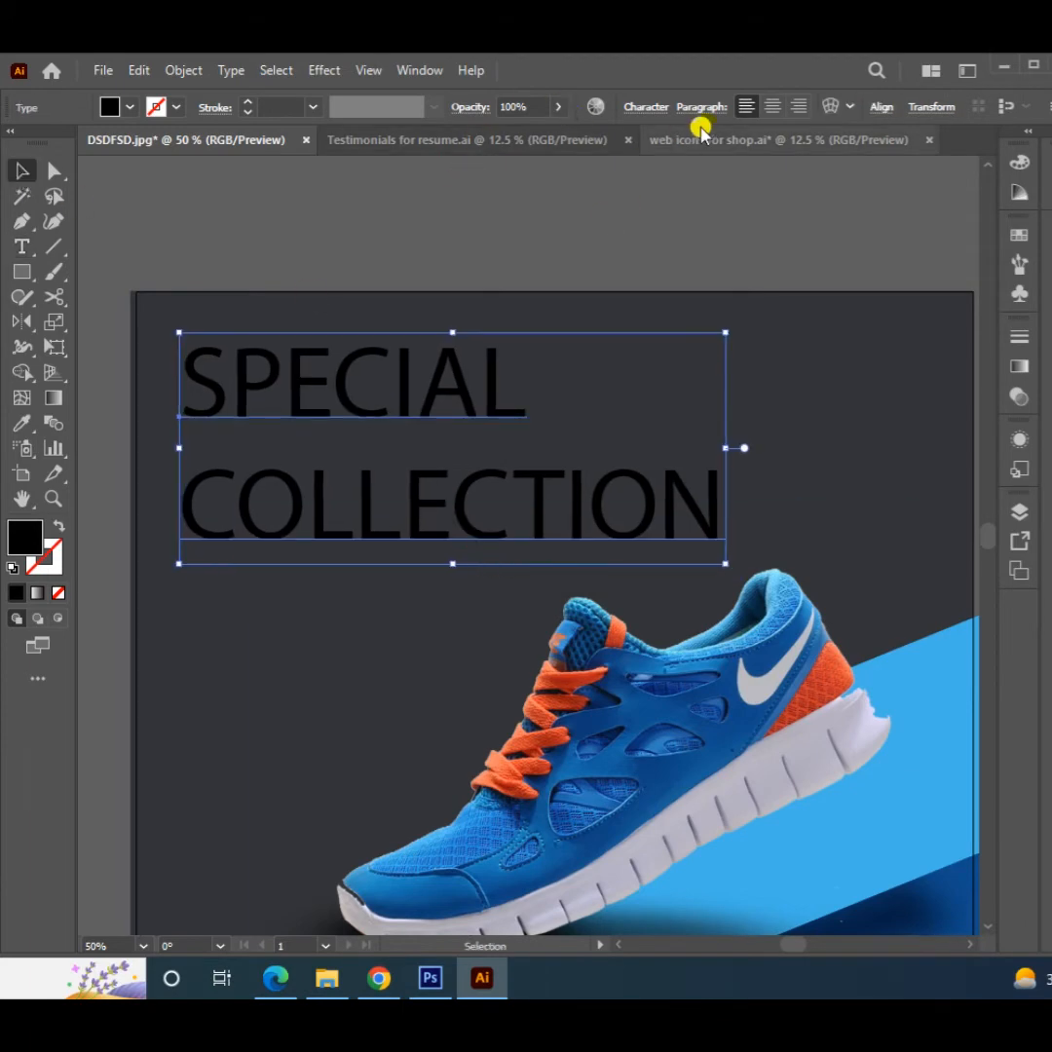
Set the heading's font to Gotham-Bold and scale it down to fit above the shoe
{"action": "left_click", "coordinate": [644, 108]}
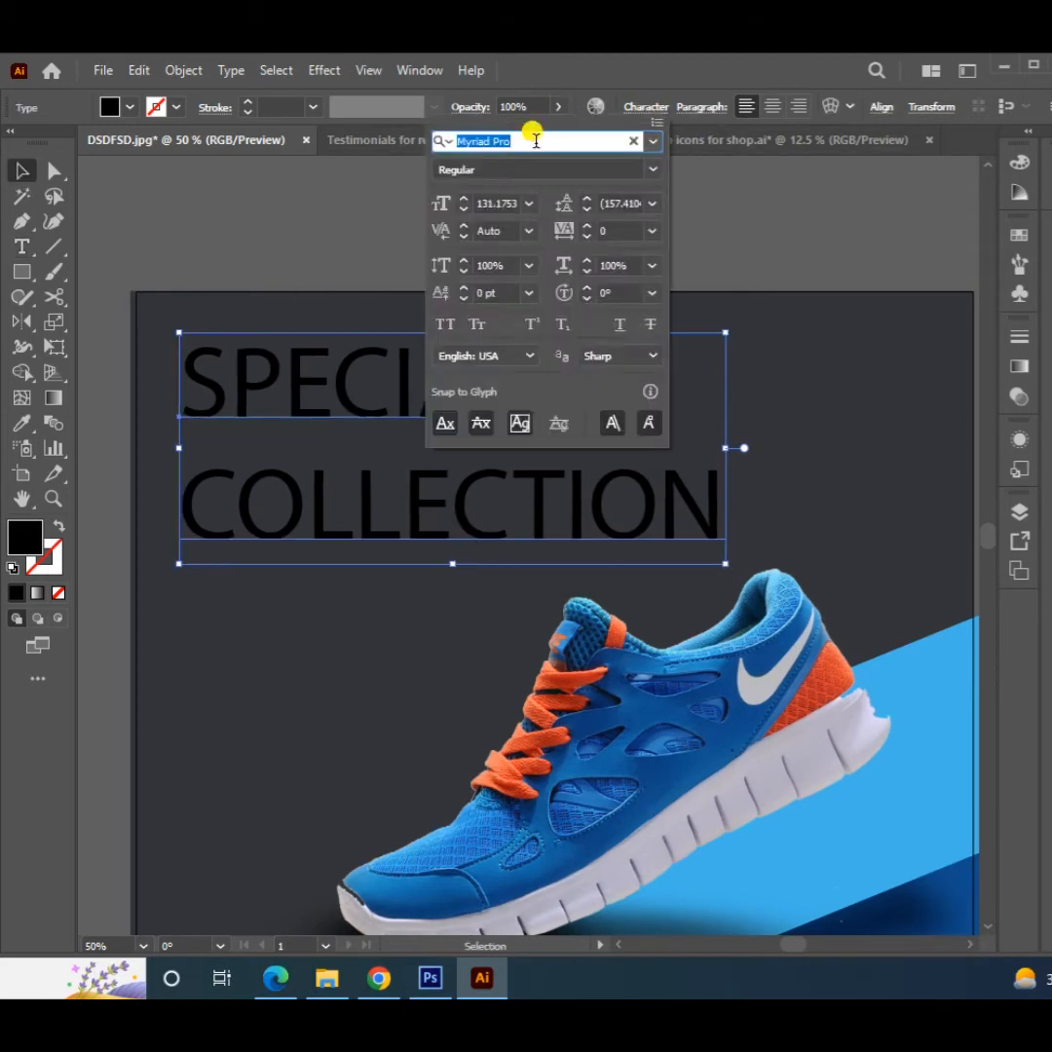
{"action": "type", "text": "go"}
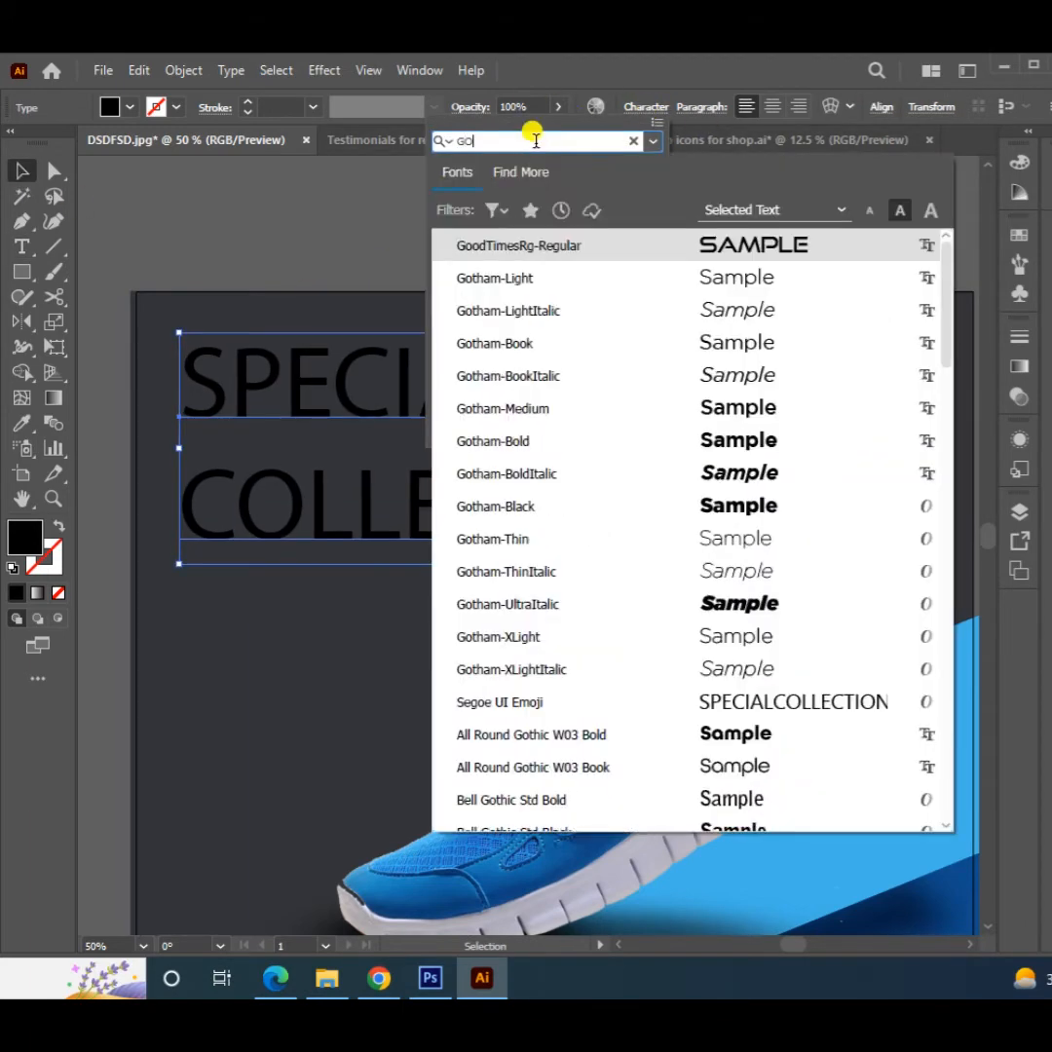
{"action": "left_click", "coordinate": [671, 446]}
{"action": "left_click_drag", "start_coordinate": [870, 556], "coordinate": [728, 505]}
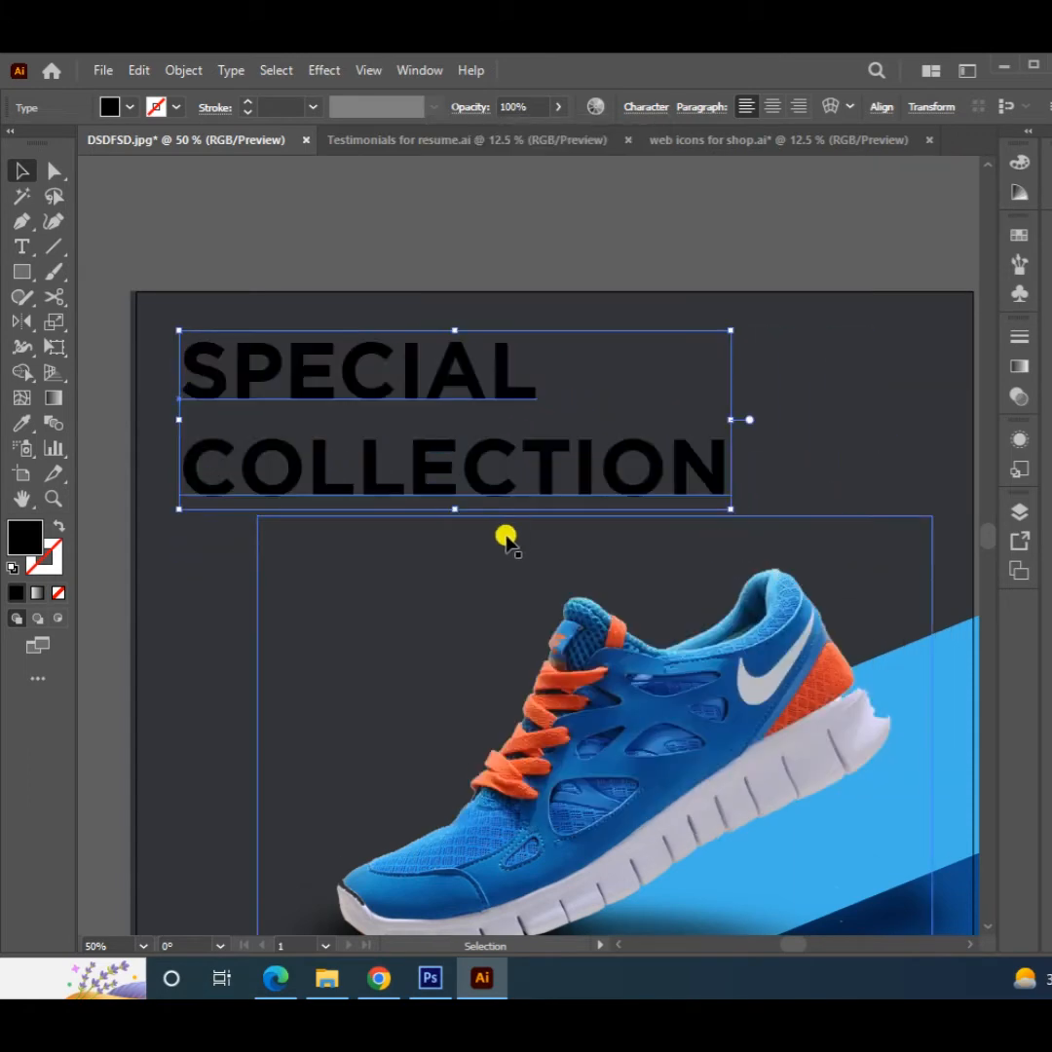
Change the heading's text color to white, FFFFFF
{"action": "key", "text": "i"}
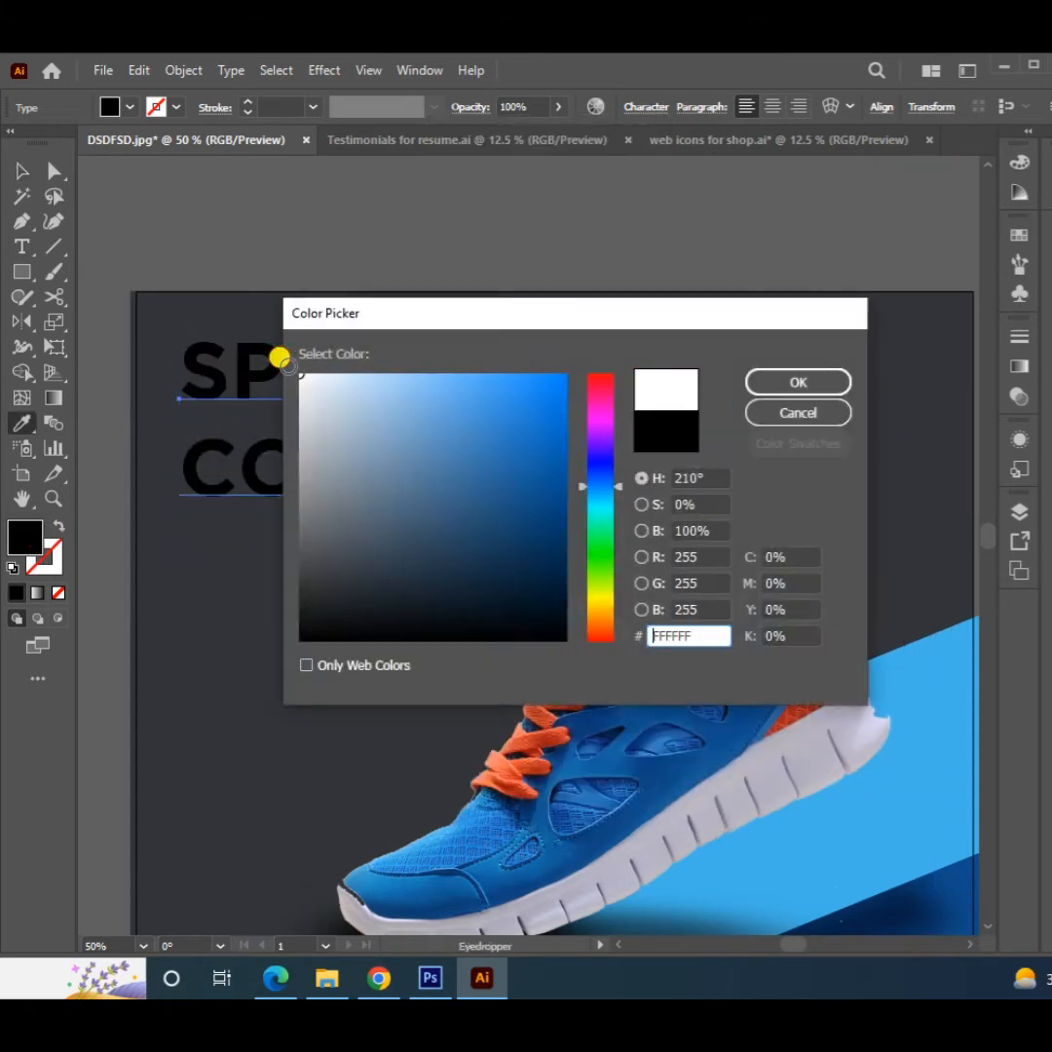
{"action": "key", "text": "Return"}
{"action": "key", "text": "v"}
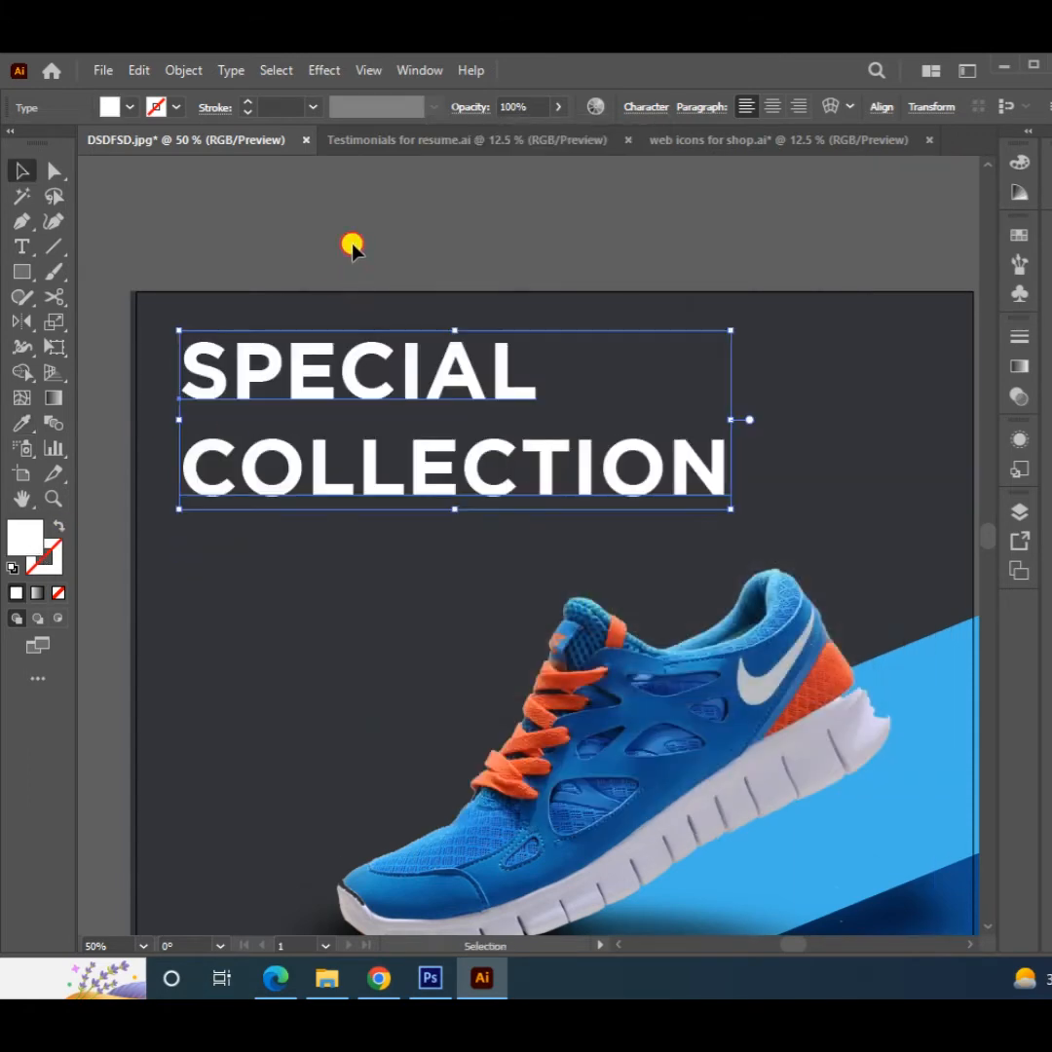
Expand the heading text into editable outlines
{"action": "left_click", "coordinate": [190, 71]}
{"action": "left_click", "coordinate": [222, 319]}
{"action": "left_click", "coordinate": [534, 636]}
Scale the word COLLECTION down slightly within the heading and reposition it beneath SPECIAL
{"action": "double_click", "coordinate": [541, 480]}
{"action": "left_click", "coordinate": [545, 477]}
{"action": "left_click_drag", "start_coordinate": [727, 498], "coordinate": [706, 507]}
{"action": "left_click_drag", "start_coordinate": [455, 454], "coordinate": [457, 472]}
{"action": "double_click", "coordinate": [390, 575]}
Draw a long rectangle behind the word SPECIAL, shear it upward, and move the heading down over it
{"action": "left_click", "coordinate": [24, 272]}
{"action": "mouse_move", "coordinate": [164, 333]}
{"action": "left_mouse_down"}
{"action": "mouse_move", "coordinate": [604, 419]}
{"action": "mouse_move", "coordinate": [620, 333]}
{"action": "left_mouse_up"}
{"action": "key", "text": "e"}
{"action": "key", "text": "v"}
{"action": "left_click_drag", "start_coordinate": [472, 476], "coordinate": [469, 523]}
Fill the slanted bar behind SPECIAL with the light blue sampled from the large diagonal band
{"action": "left_click", "coordinate": [550, 334]}
{"action": "key", "text": "i"}
{"action": "left_click", "coordinate": [905, 691]}
{"action": "key", "text": "v"}
Shear the heading to match the bar's slant so that SPECIAL sits on the light blue bar
{"action": "left_click", "coordinate": [435, 534]}
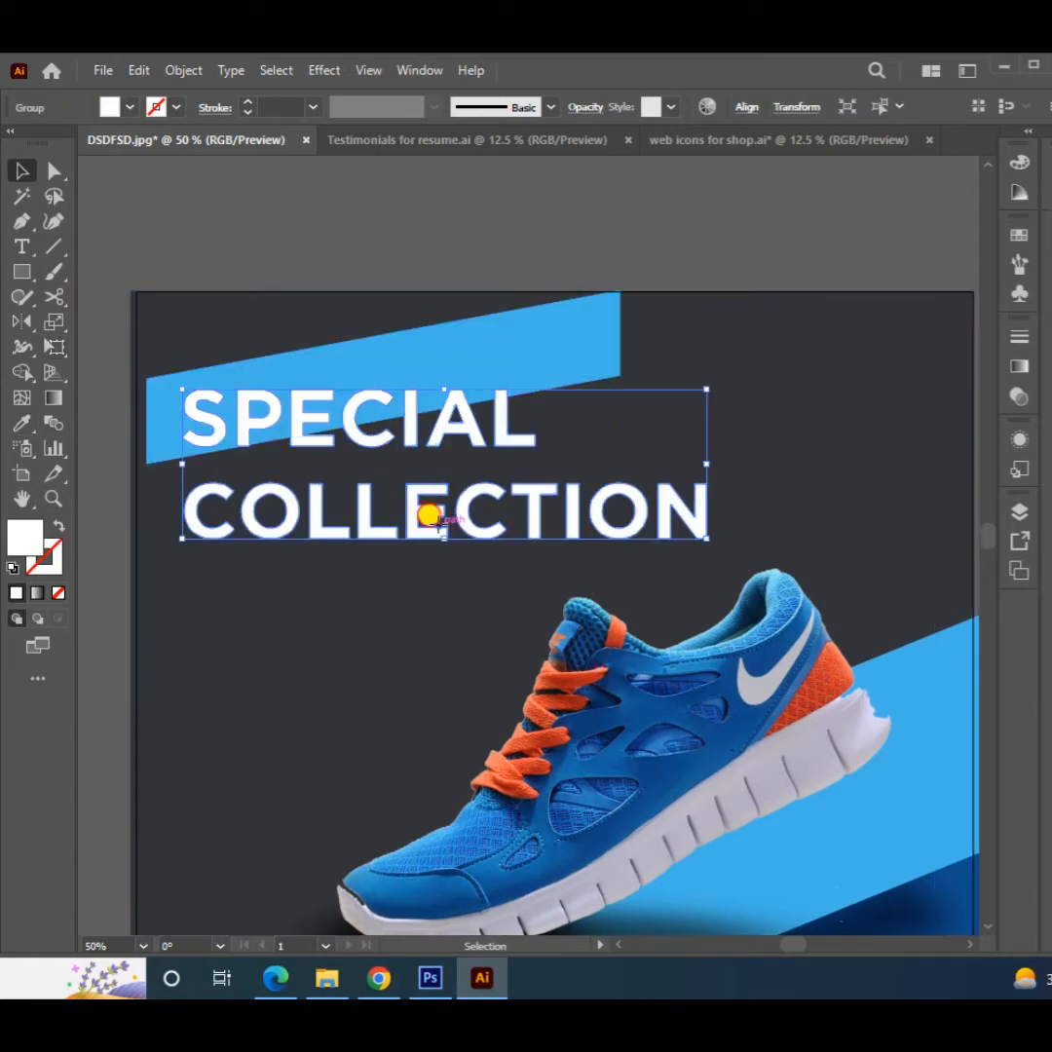
{"action": "left_click_drag", "start_coordinate": [433, 520], "coordinate": [421, 520]}
{"action": "key", "text": "e"}
{"action": "left_click_drag", "start_coordinate": [693, 465], "coordinate": [681, 369]}
{"action": "key", "text": "v"}
{"action": "left_click", "coordinate": [787, 397]}
Shorten the light blue bar just past SPECIAL by splitting off its end with a rectangle and Shape Builder, deleting the excess
{"action": "scroll", "coordinate": [584, 392], "scroll_direction": "up", "scroll_amount": 2}
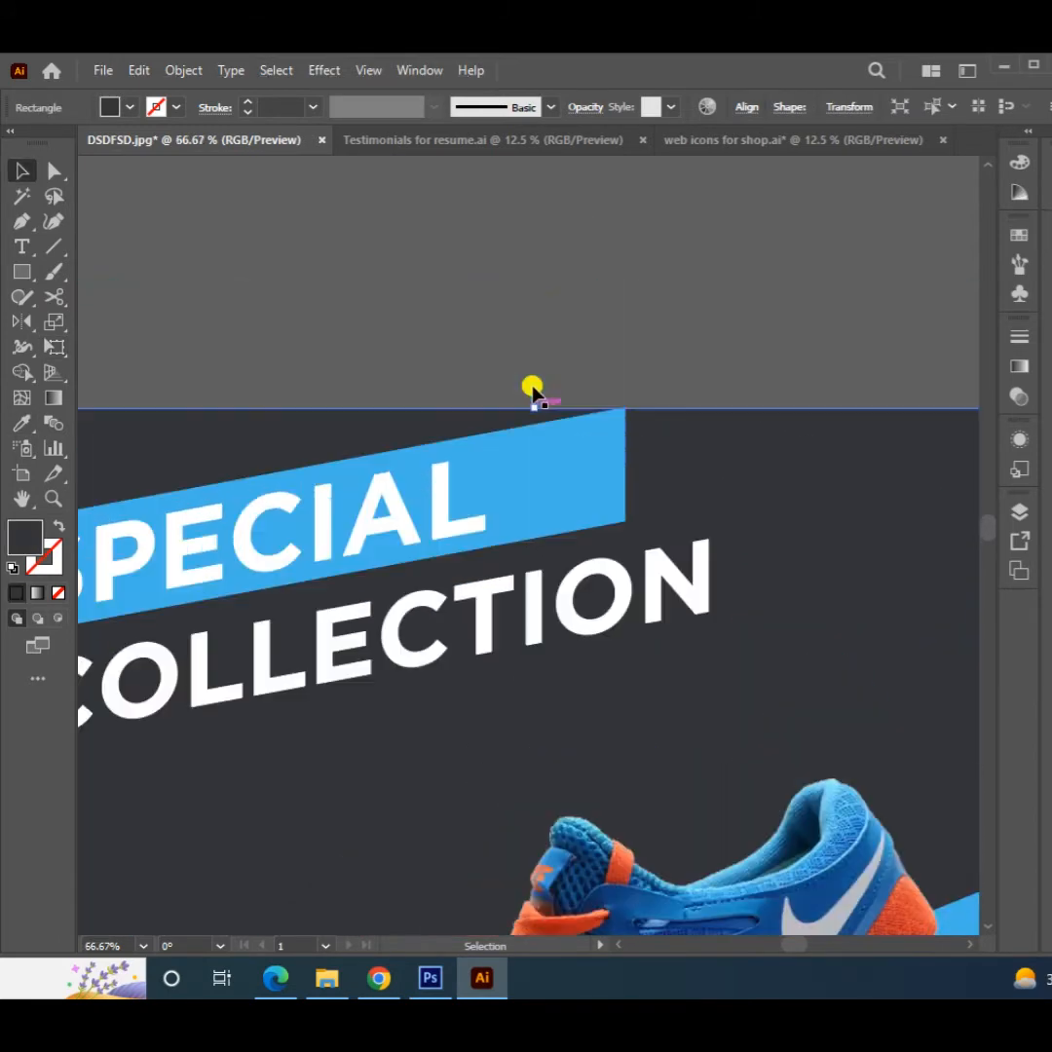
{"action": "scroll", "coordinate": [532, 390], "scroll_direction": "up", "scroll_amount": 1}
{"action": "left_click", "coordinate": [564, 493]}
{"action": "left_click", "coordinate": [423, 305]}
{"action": "key", "text": "m"}
{"action": "mouse_move", "coordinate": [503, 340]}
{"action": "left_mouse_down"}
{"action": "mouse_move", "coordinate": [692, 555]}
{"action": "mouse_move", "coordinate": [780, 634]}
{"action": "left_mouse_up"}
{"action": "key", "text": "v"}
{"action": "left_click", "coordinate": [475, 514], "text": "shift"}
{"action": "left_click", "coordinate": [22, 372]}
{"action": "left_click_drag", "start_coordinate": [604, 487], "coordinate": [695, 549]}
{"action": "key", "text": "v"}
{"action": "left_click", "coordinate": [643, 537]}
{"action": "key", "text": "Delete"}
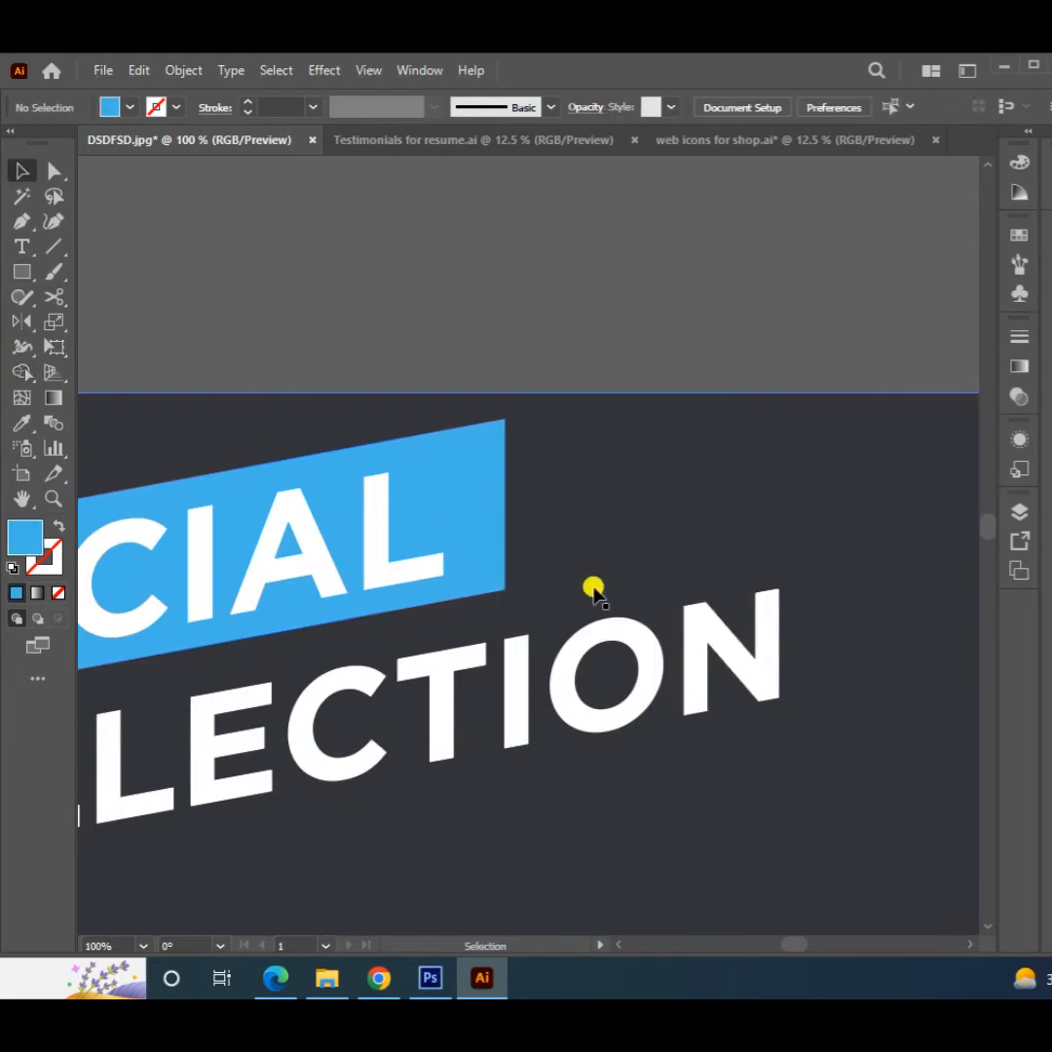
Draw a narrow slanted light blue strip beside the end of the heading bar and duplicate it farther up and outward
{"action": "key", "text": "m"}
{"action": "mouse_move", "coordinate": [527, 588]}
{"action": "left_mouse_down"}
{"action": "mouse_move", "coordinate": [756, 536]}
{"action": "mouse_move", "coordinate": [561, 466]}
{"action": "left_mouse_up"}
{"action": "key", "text": "e"}
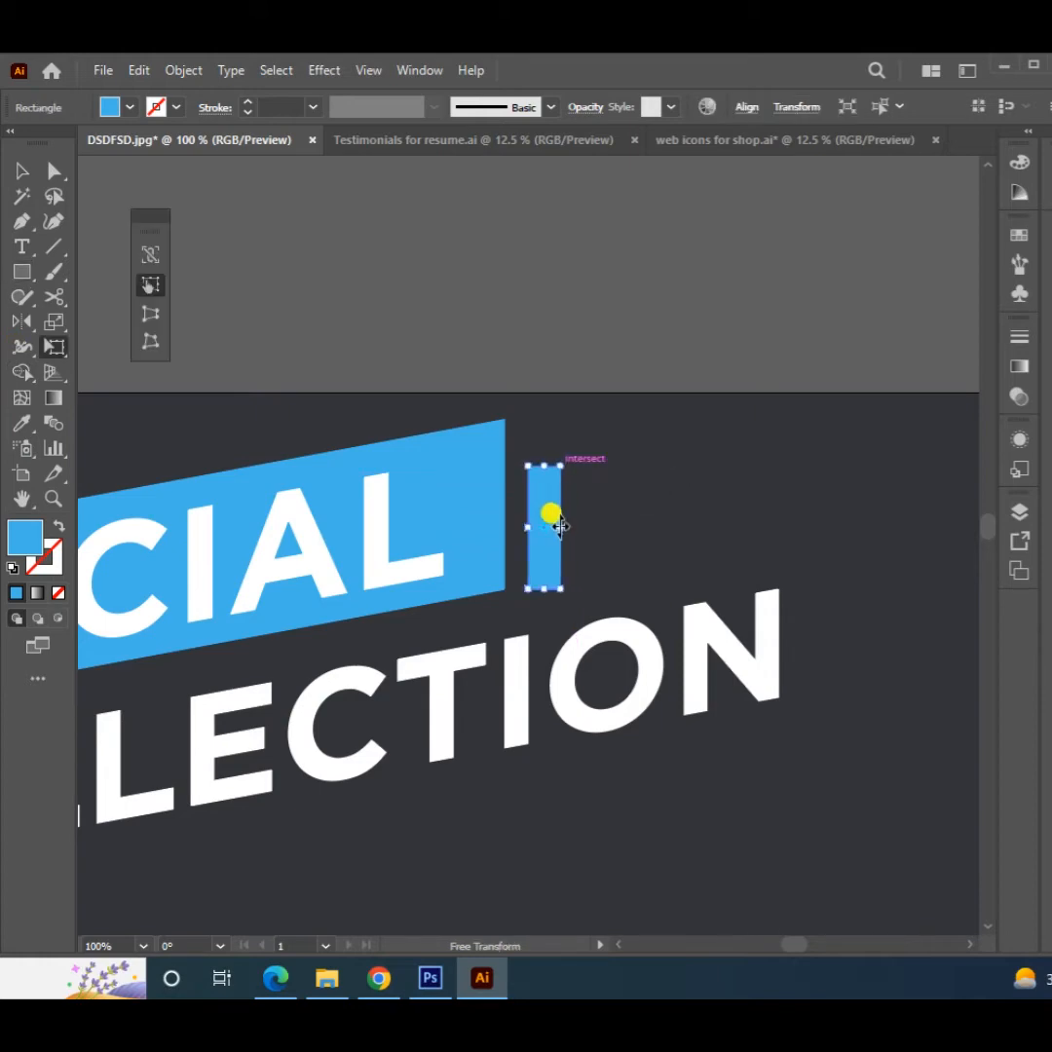
{"action": "key", "text": "v"}
{"action": "left_click_drag", "start_coordinate": [542, 554], "coordinate": [587, 497]}
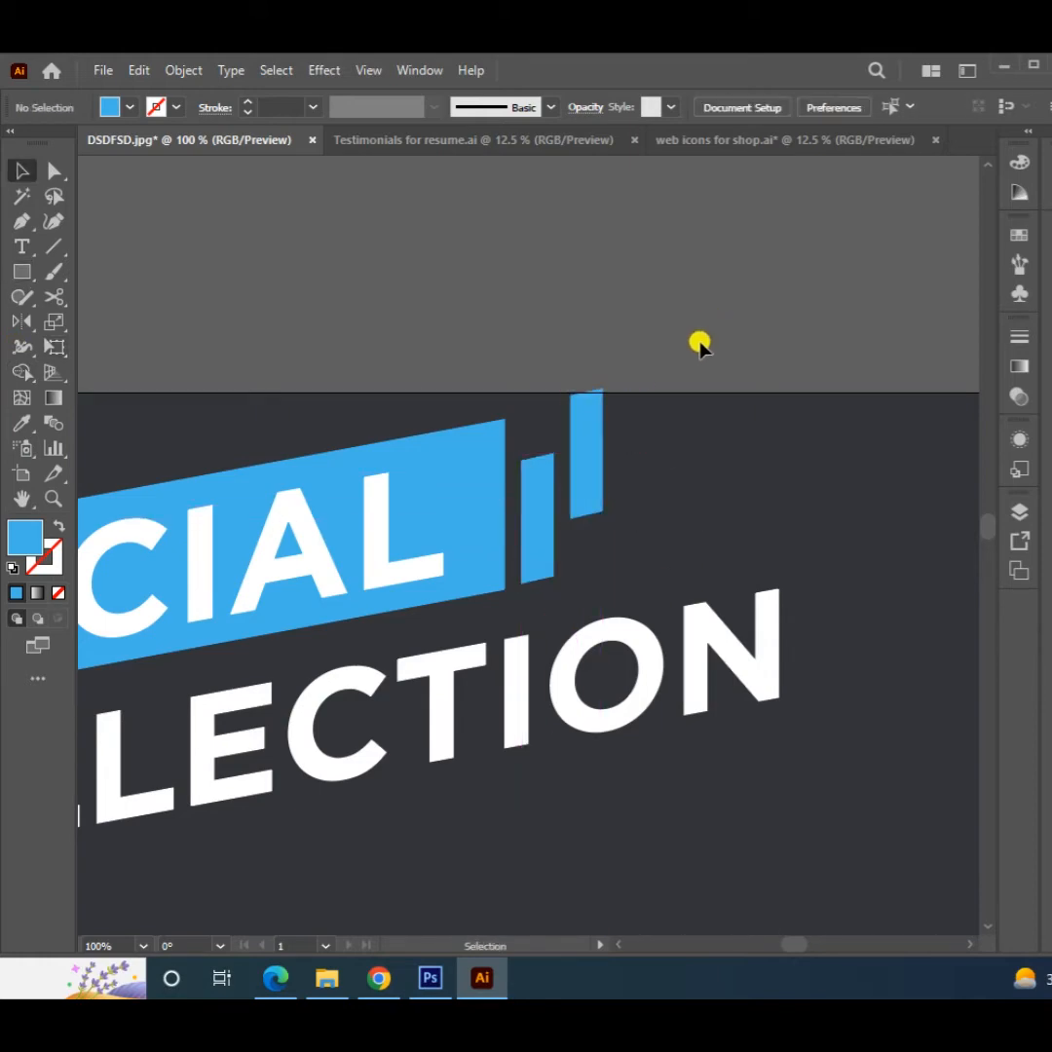
Recolor the outer strip with the dark blue sampled from the lower diagonal band
{"action": "scroll", "coordinate": [700, 341], "scroll_direction": "down", "scroll_amount": 2}
{"action": "left_click", "coordinate": [641, 413]}
{"action": "key", "text": "i"}
{"action": "scroll", "coordinate": [645, 428], "scroll_direction": "down", "scroll_amount": 10}
{"action": "left_click", "coordinate": [703, 925]}
{"action": "key", "text": "v"}
Select the heading with its bar and strips, scale them down together, and position them in the artboard's upper area
{"action": "scroll", "coordinate": [642, 545], "scroll_direction": "up", "scroll_amount": 9}
{"action": "key", "text": "ctrl+a"}
{"action": "left_click", "coordinate": [750, 553], "text": "shift"}
{"action": "left_click", "coordinate": [674, 480]}
{"action": "key", "text": "ctrl+z"}
{"action": "left_click", "coordinate": [845, 511], "text": "shift"}
{"action": "left_click_drag", "start_coordinate": [718, 470], "coordinate": [767, 532]}
{"action": "left_click_drag", "start_coordinate": [838, 595], "coordinate": [682, 454]}
{"action": "scroll", "coordinate": [752, 466], "scroll_direction": "down", "scroll_amount": 1}
{"action": "left_click", "coordinate": [891, 429]}
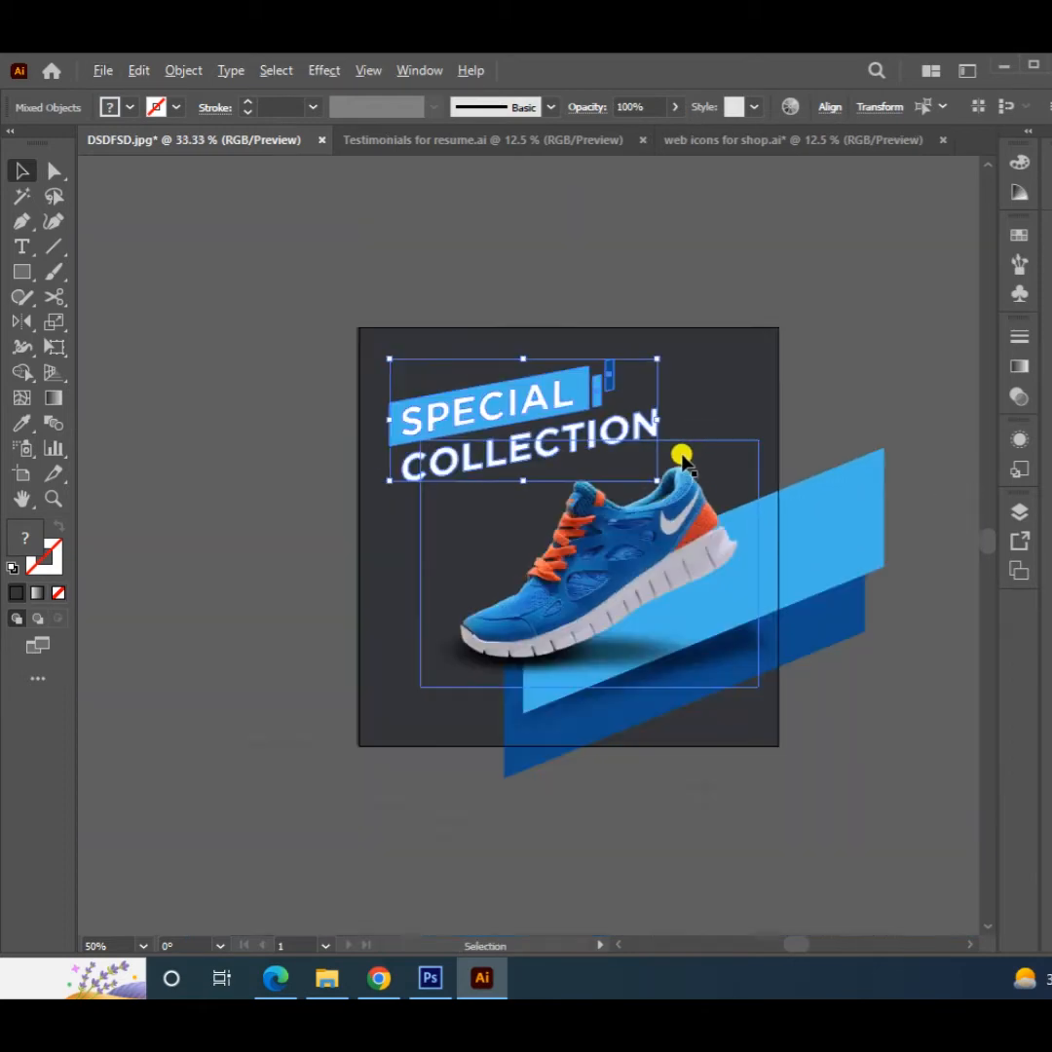
{"action": "left_click_drag", "start_coordinate": [709, 669], "coordinate": [724, 688]}
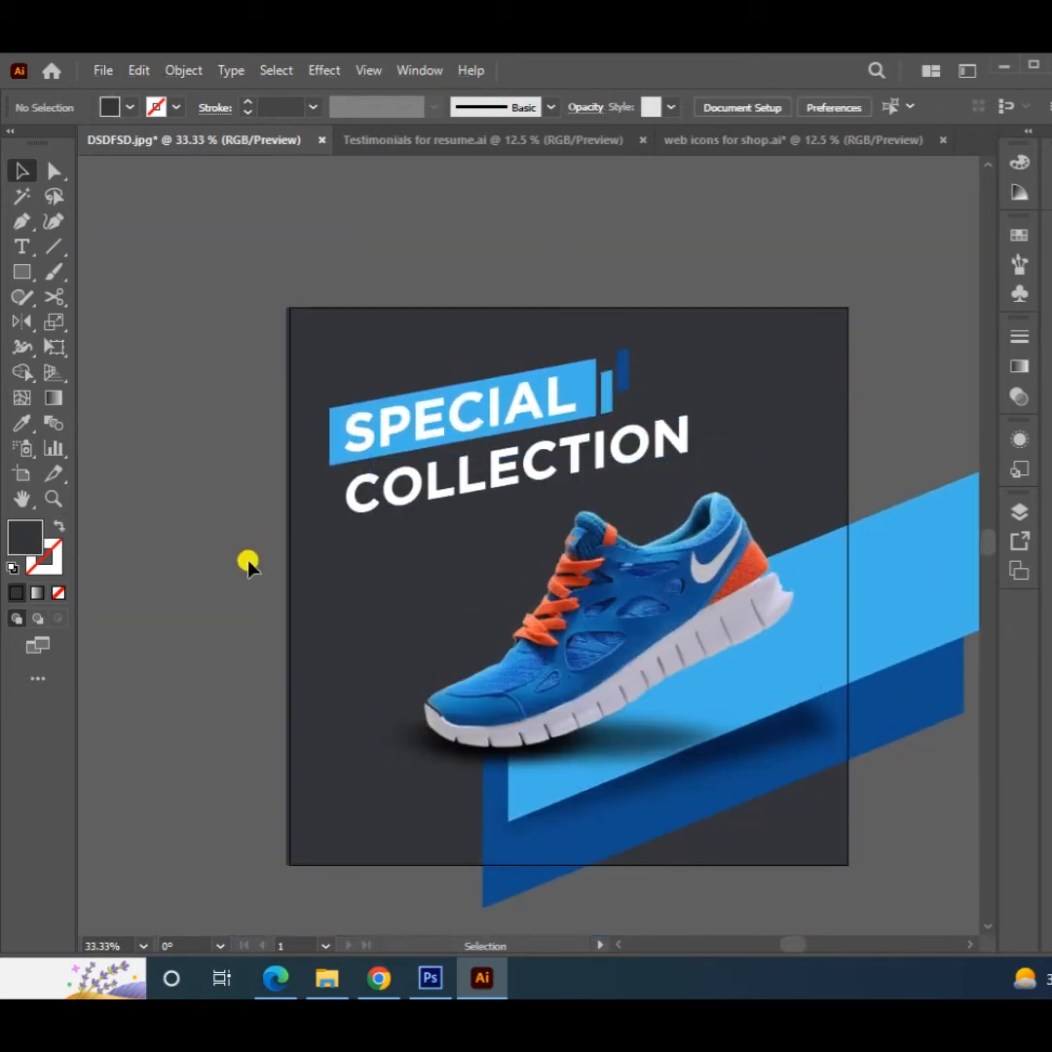
Add the text 50% beside the artboard and enlarge it
{"action": "key", "text": "t"}
{"action": "left_click", "coordinate": [222, 554]}
{"action": "left_click_drag", "start_coordinate": [228, 565], "coordinate": [346, 619]}
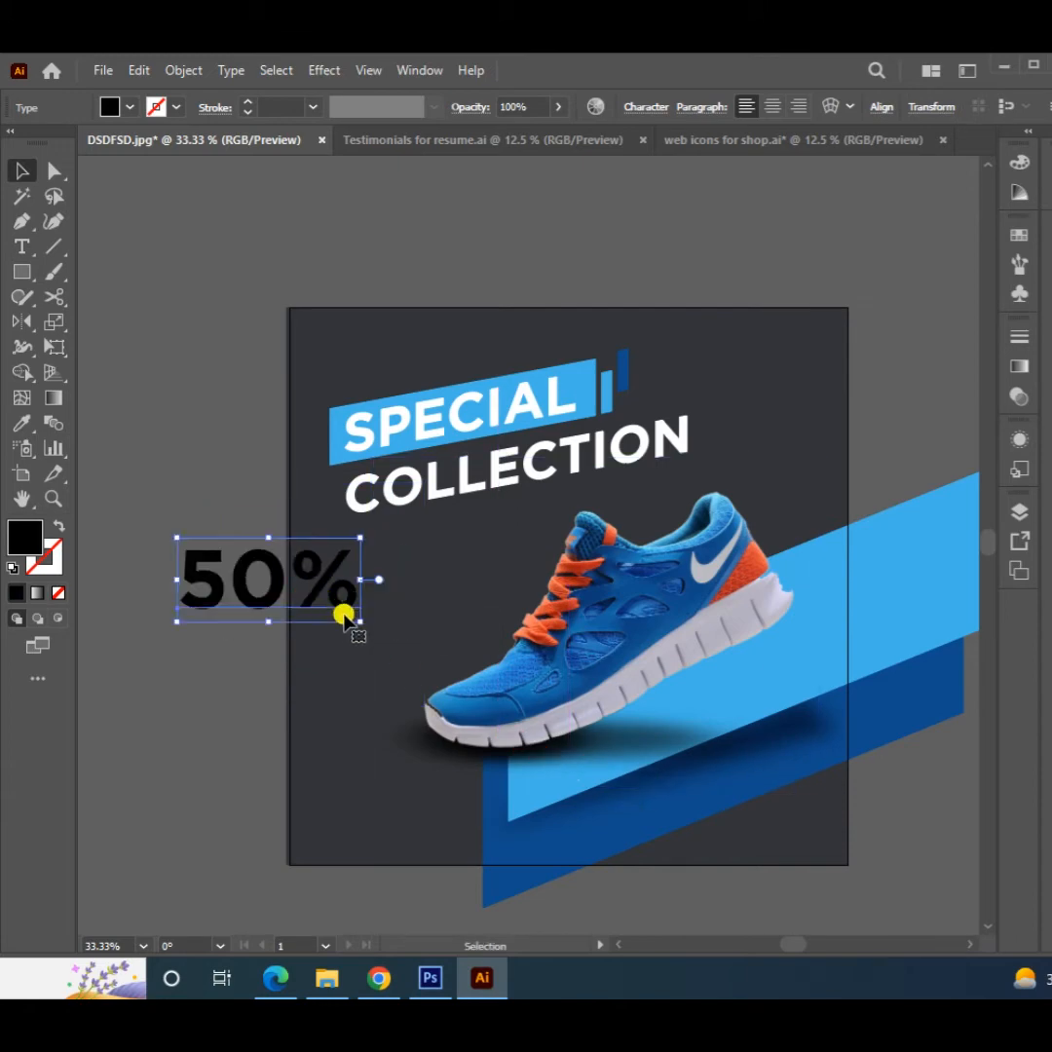
Search the fonts for "sw" and apply a heavy condensed typeface to the 50% text
{"action": "left_click", "coordinate": [650, 112]}
{"action": "type", "text": "sw"}
{"action": "left_click", "coordinate": [681, 319]}
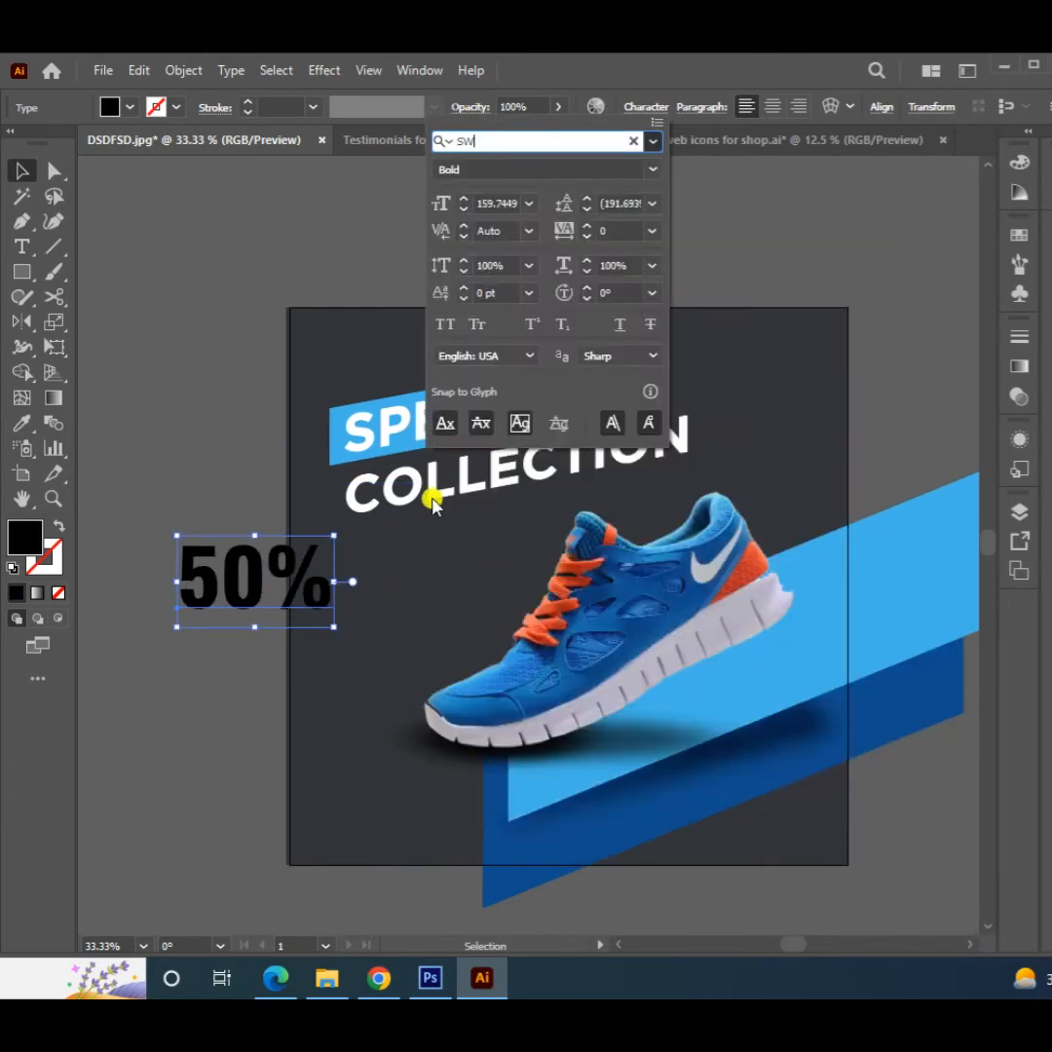
Fill the 50% text with an orange-red matching the shoe's heel
{"action": "double_click", "coordinate": [24, 535]}
{"action": "left_click", "coordinate": [753, 561]}
{"action": "key", "text": "v"}
Place the 50% text under the heading and put a copy reading OFF directly below it
{"action": "left_click_drag", "start_coordinate": [309, 579], "coordinate": [428, 676]}
{"action": "double_click", "coordinate": [424, 665]}
{"action": "key", "text": "ctrl+a"}
{"action": "type", "text": "OFF"}
{"action": "key", "text": "Escape"}
Match the width of OFF to the 50% line and nudge it down slightly
{"action": "scroll", "coordinate": [446, 672], "scroll_direction": "up", "scroll_amount": 2}
{"action": "left_click_drag", "start_coordinate": [534, 679], "coordinate": [533, 679]}
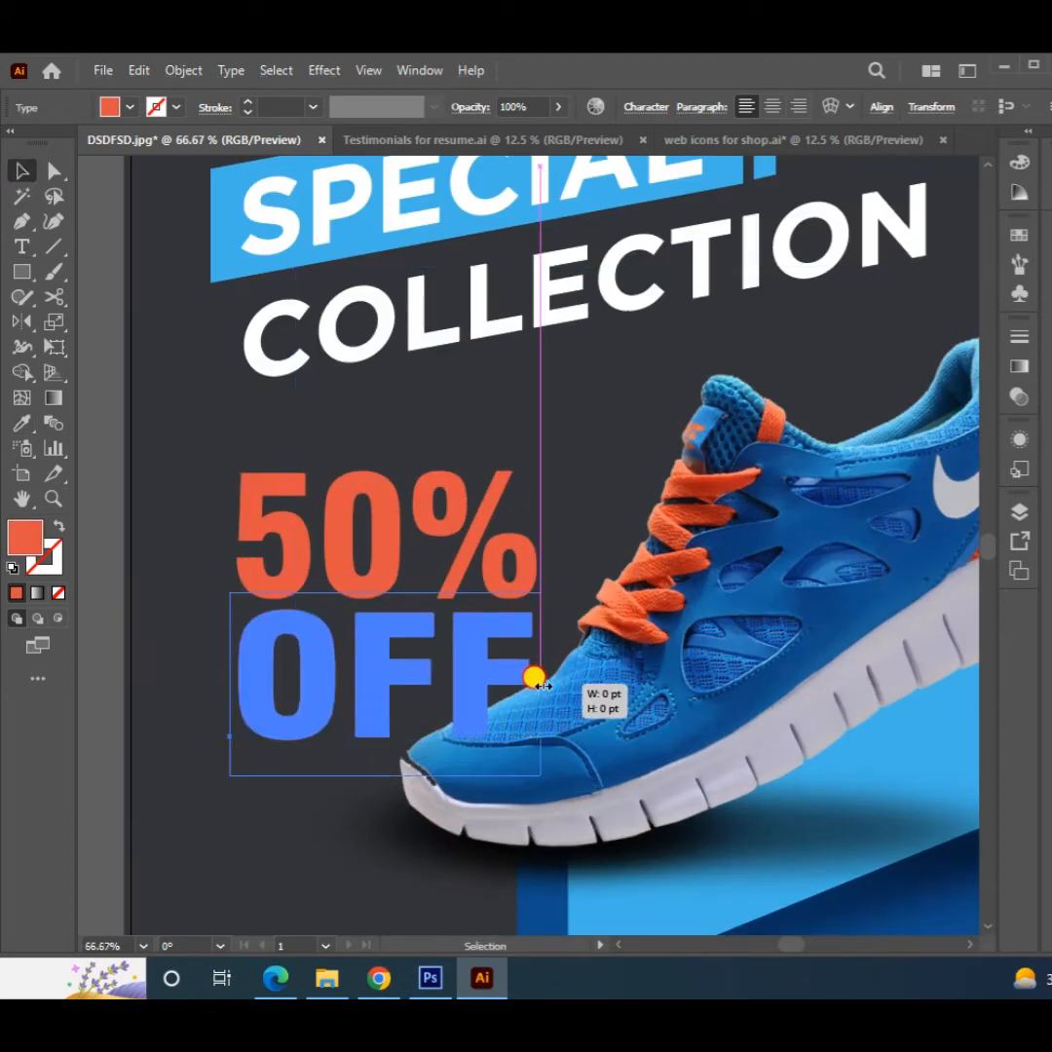
{"action": "key", "text": "shift+Down"}
{"action": "key", "text": "shift+Down"}
Scale the 50% and OFF lines down together and position them between the heading and the shoe's toe
{"action": "left_click", "coordinate": [497, 582], "text": "shift"}
{"action": "left_click_drag", "start_coordinate": [540, 789], "coordinate": [435, 716]}
{"action": "left_click_drag", "start_coordinate": [364, 619], "coordinate": [390, 649]}
{"action": "scroll", "coordinate": [392, 649], "scroll_direction": "down", "scroll_amount": 1}
{"action": "left_click", "coordinate": [171, 758]}
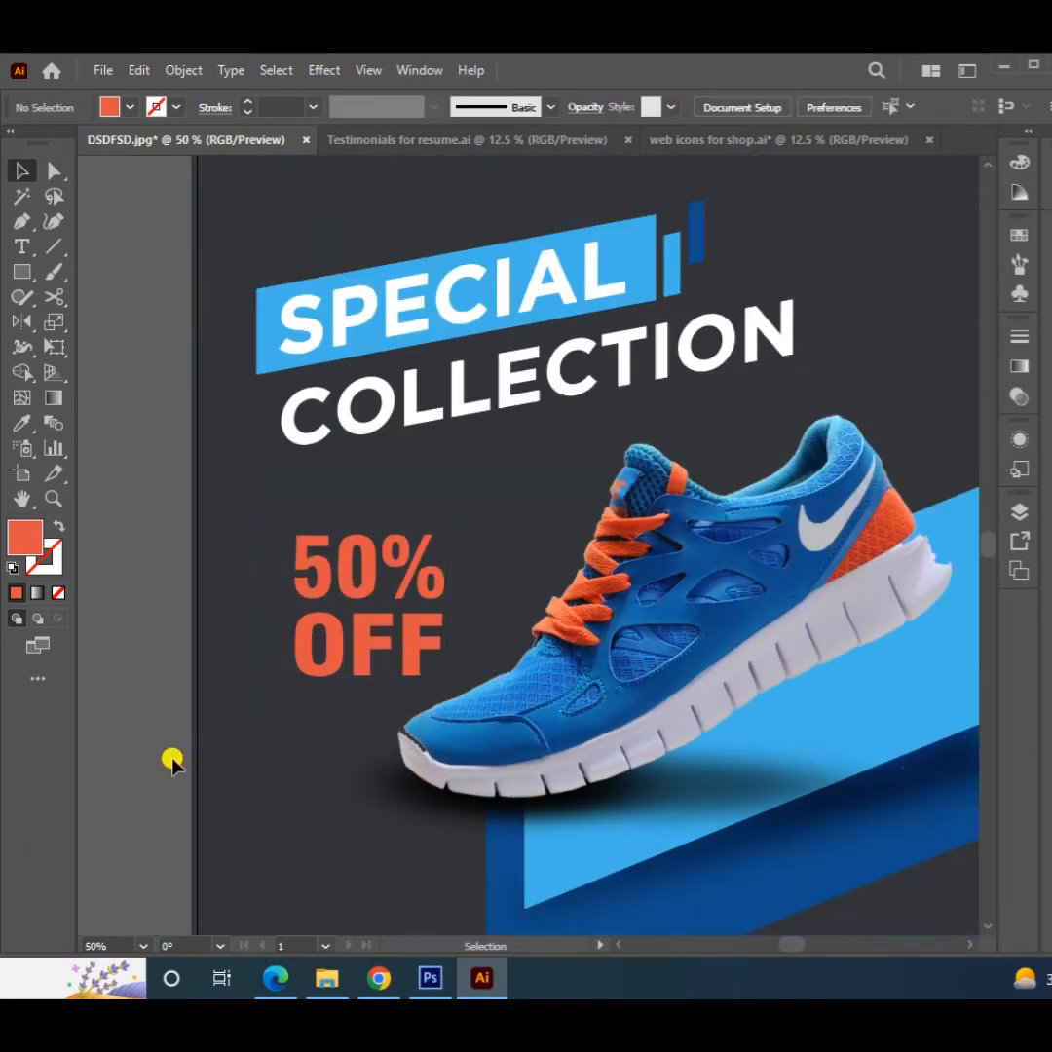
Add the text SHOP NOW below the shoe's toe and position it near the artboard's lower edge
{"action": "scroll", "coordinate": [171, 765], "scroll_direction": "down", "scroll_amount": 1}
{"action": "scroll", "coordinate": [285, 890], "scroll_direction": "up", "scroll_amount": 1}
{"action": "key", "text": "t"}
{"action": "left_click", "coordinate": [291, 747]}
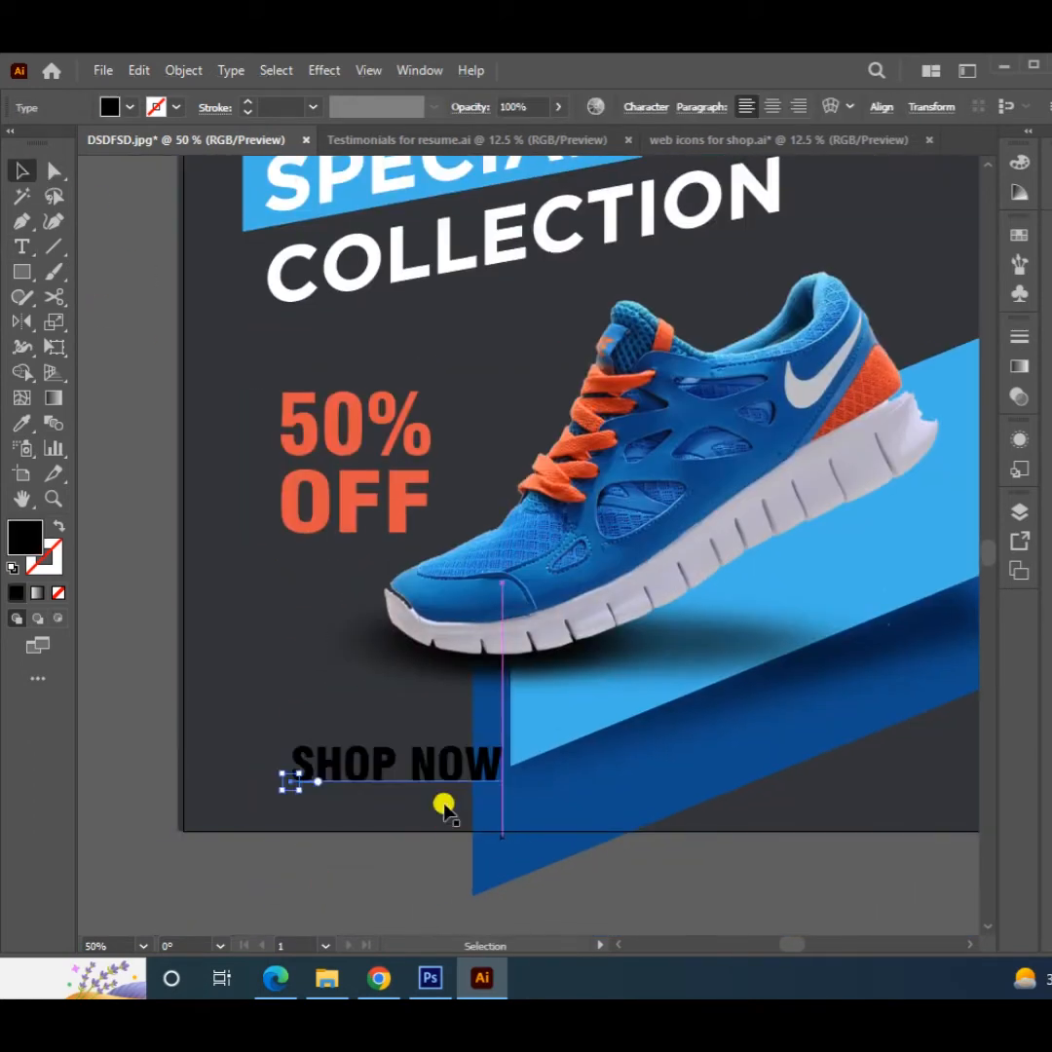
{"action": "left_click_drag", "start_coordinate": [429, 776], "coordinate": [380, 738]}
Draw a wide rectangle at the SHOP NOW text and fill it with white sampled from the heading
{"action": "left_click_drag", "start_coordinate": [238, 701], "coordinate": [521, 755]}
{"action": "key", "text": "i"}
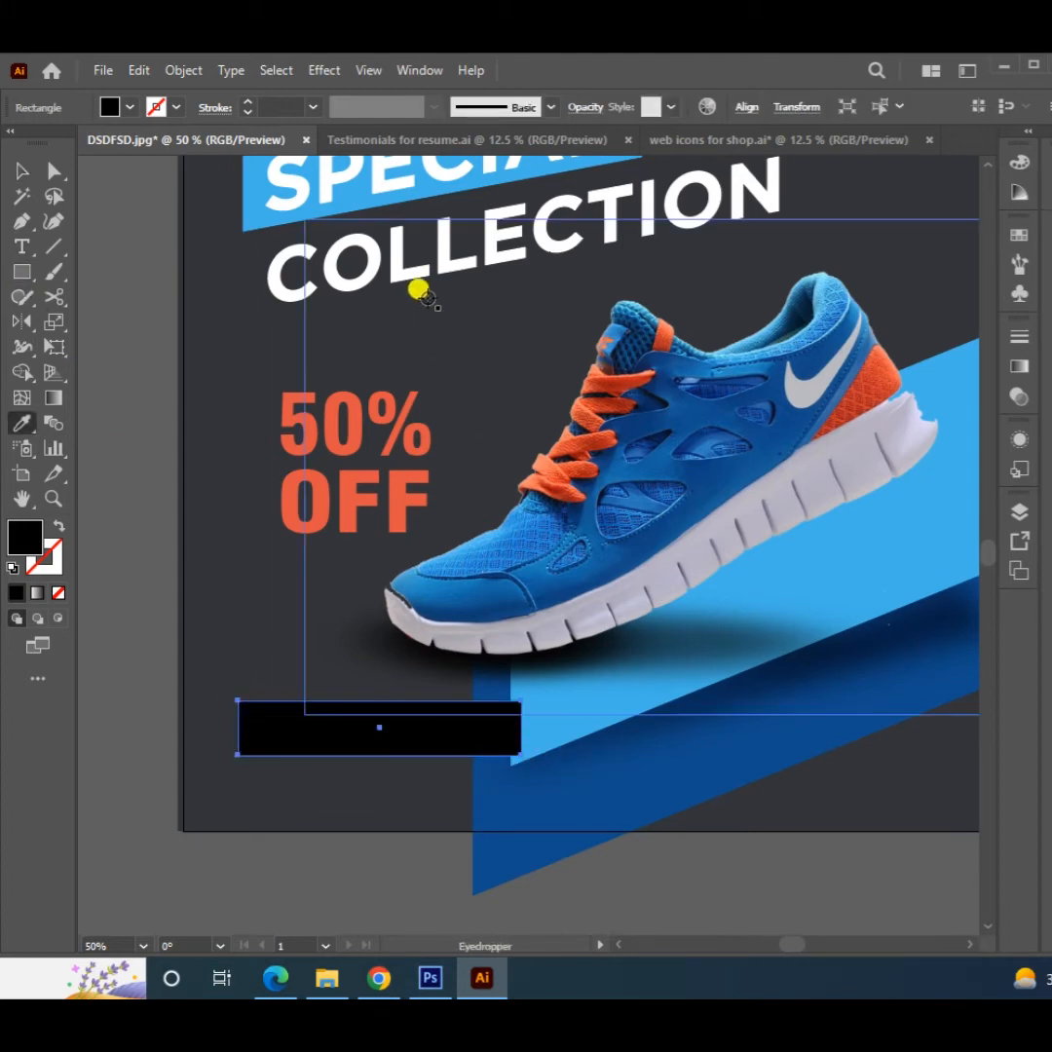
{"action": "left_click", "coordinate": [417, 274]}
Recolor the SHOP NOW text with the dark blue sampled from the lower diagonal band
{"action": "key", "text": "v"}
{"action": "left_click", "coordinate": [443, 740]}
{"action": "key", "text": "i"}
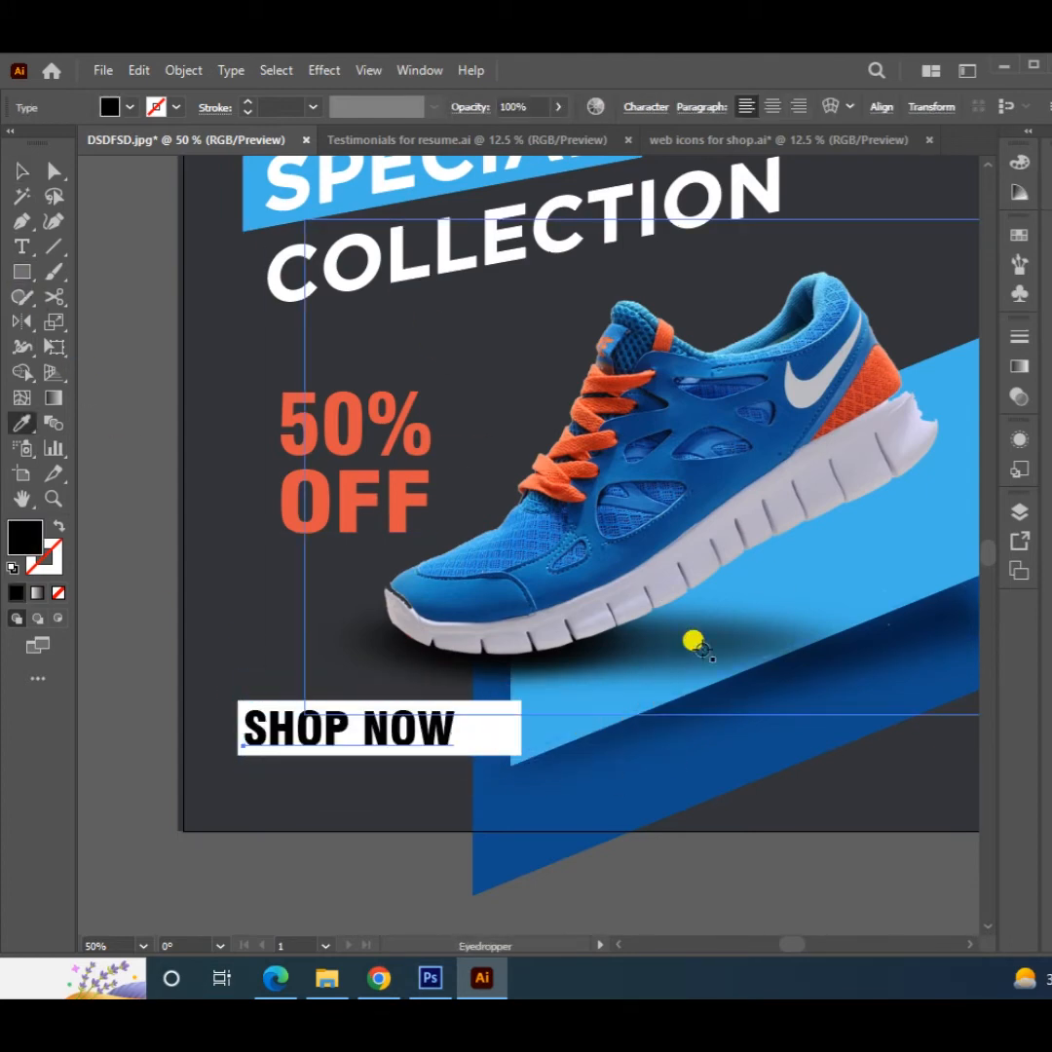
{"action": "left_click", "coordinate": [951, 679]}
{"action": "key", "text": "v"}
Shift the SHOP NOW text toward the middle of the white rectangle and widen its letter spacing
{"action": "left_click_drag", "start_coordinate": [370, 741], "coordinate": [401, 739]}
{"action": "scroll", "coordinate": [400, 739], "scroll_direction": "up", "scroll_amount": 3}
{"action": "left_click_drag", "start_coordinate": [663, 640], "coordinate": [534, 678]}
{"action": "left_click_drag", "start_coordinate": [477, 741], "coordinate": [489, 722]}
{"action": "key", "text": "alt+Right"}
{"action": "key", "text": "alt+Right"}
{"action": "key", "text": "alt+Right"}
{"action": "key", "text": "alt+Right"}
{"action": "key", "text": "alt+Right"}
{"action": "scroll", "coordinate": [488, 722], "scroll_direction": "down", "scroll_amount": 2}
Center the SHOP NOW text horizontally and vertically with the white rectangle
{"action": "left_click", "coordinate": [258, 722], "text": "shift"}
{"action": "left_click", "coordinate": [635, 107]}
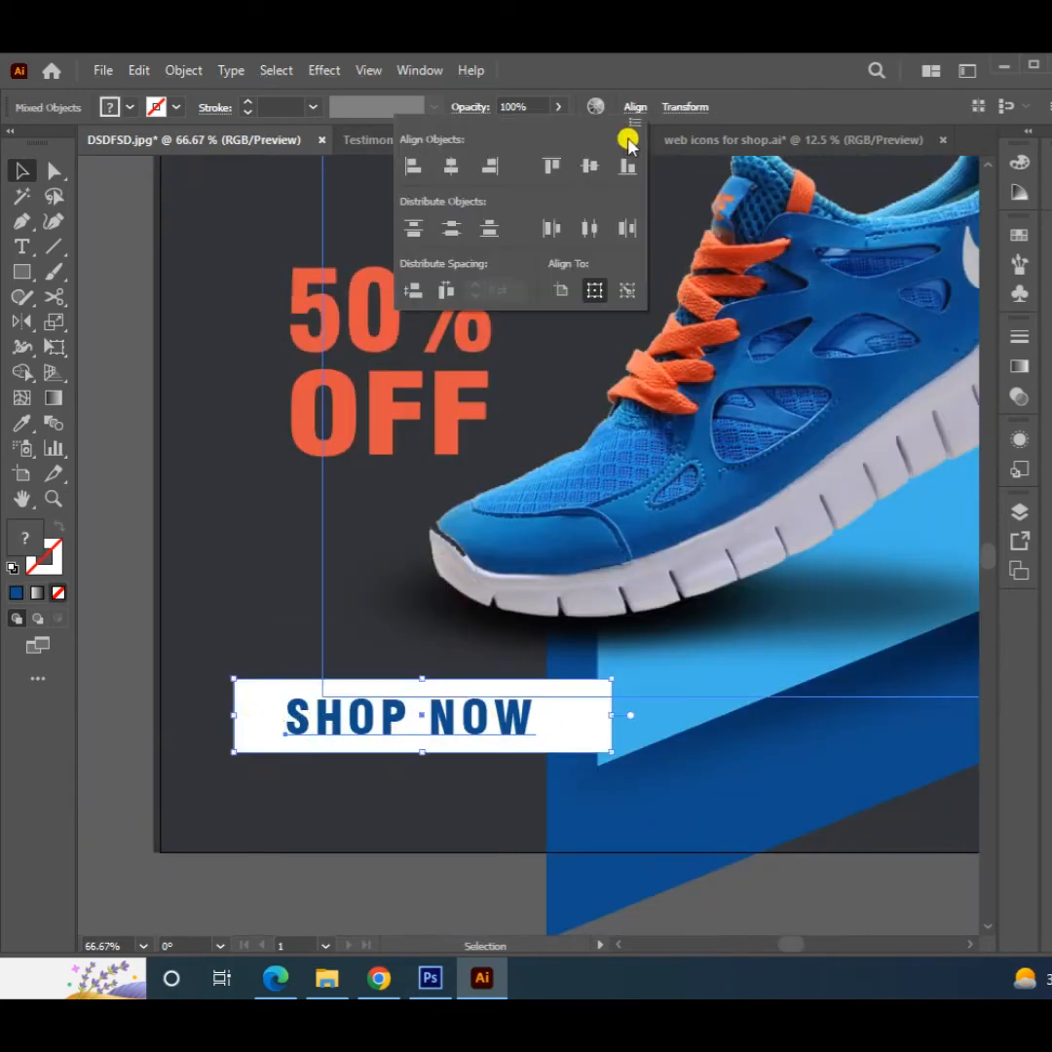
{"action": "left_click", "coordinate": [336, 887]}
{"action": "left_click", "coordinate": [336, 887]}
{"action": "scroll", "coordinate": [362, 877], "scroll_direction": "down", "scroll_amount": 2}
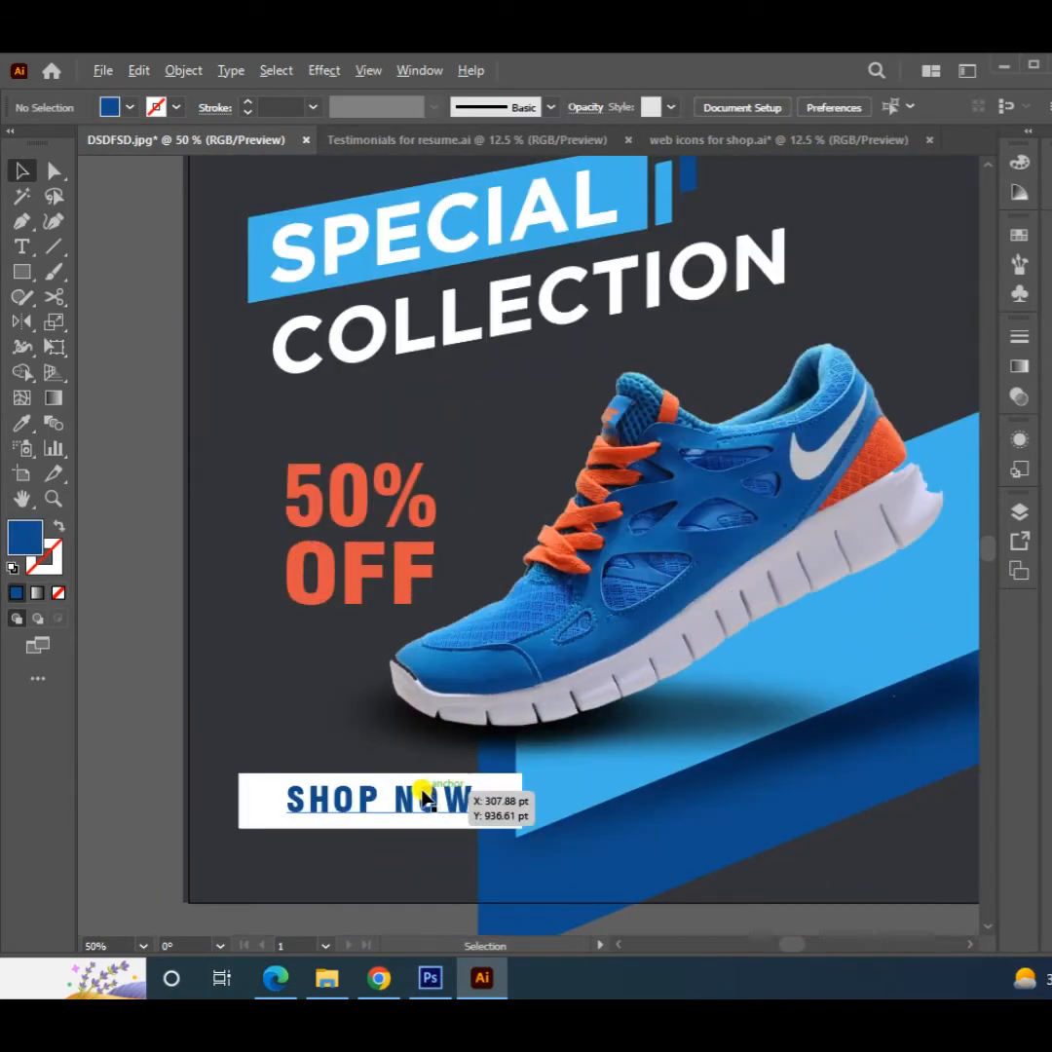
Draw a rectangle over the design, size it to 1000 by 1000 pt and center it on the artboard
{"action": "left_click", "coordinate": [23, 274]}
{"action": "left_click_drag", "start_coordinate": [269, 365], "coordinate": [793, 871]}
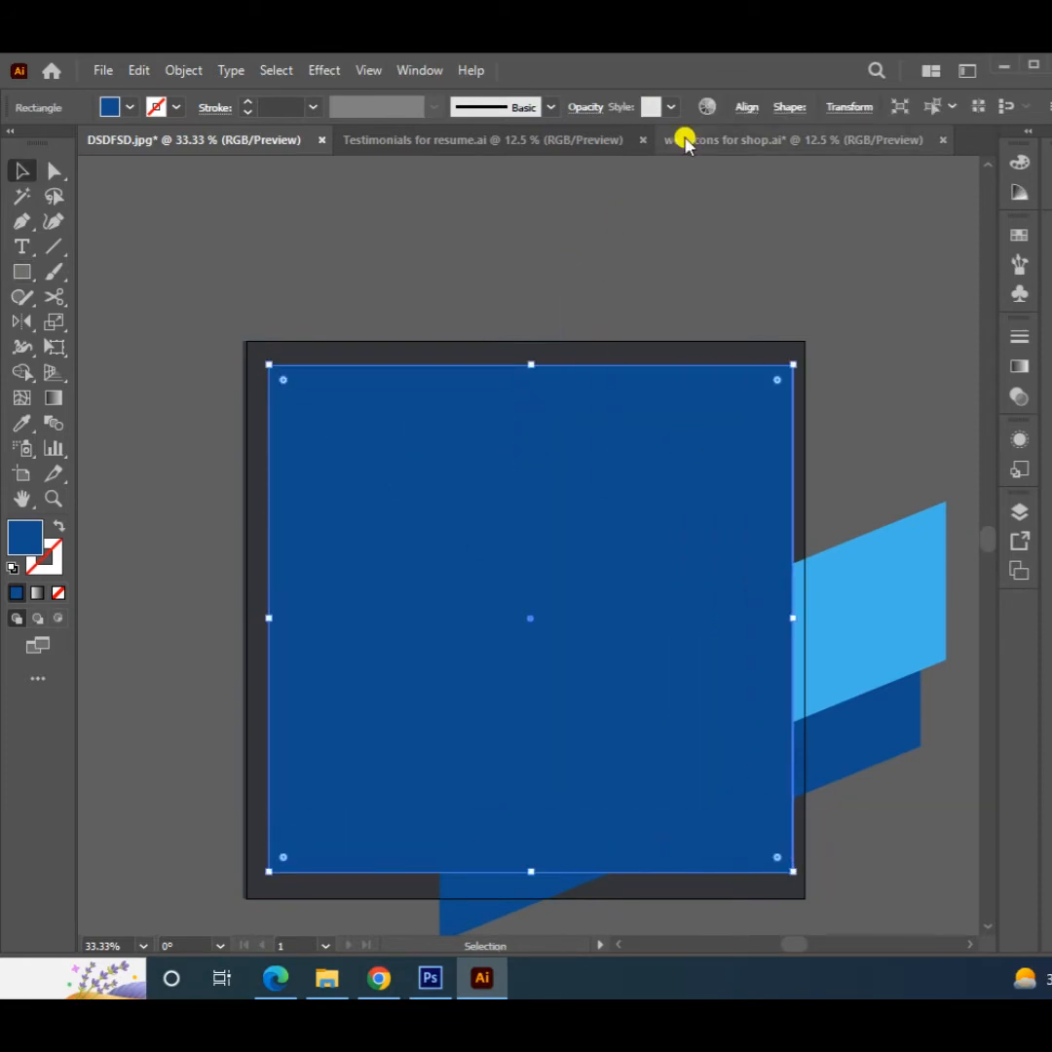
{"action": "left_click", "coordinate": [840, 108]}
{"action": "left_click", "coordinate": [787, 141]}
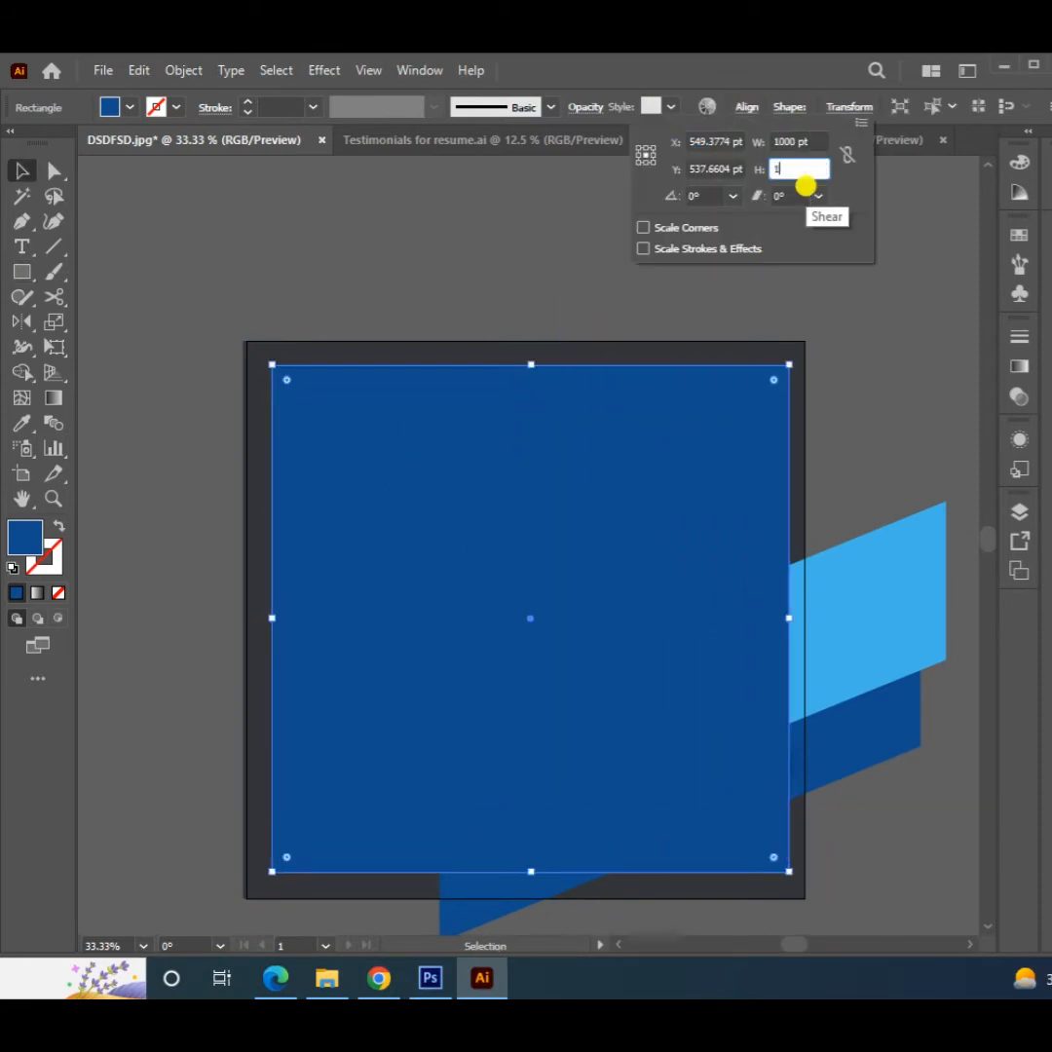
{"action": "type", "text": "1000"}
{"action": "key", "text": "Return"}
{"action": "left_click", "coordinate": [746, 107]}
Convert the 1000 pt square into guides and move the SHOP NOW button to their lower-left corner
{"action": "right_click", "coordinate": [538, 446]}
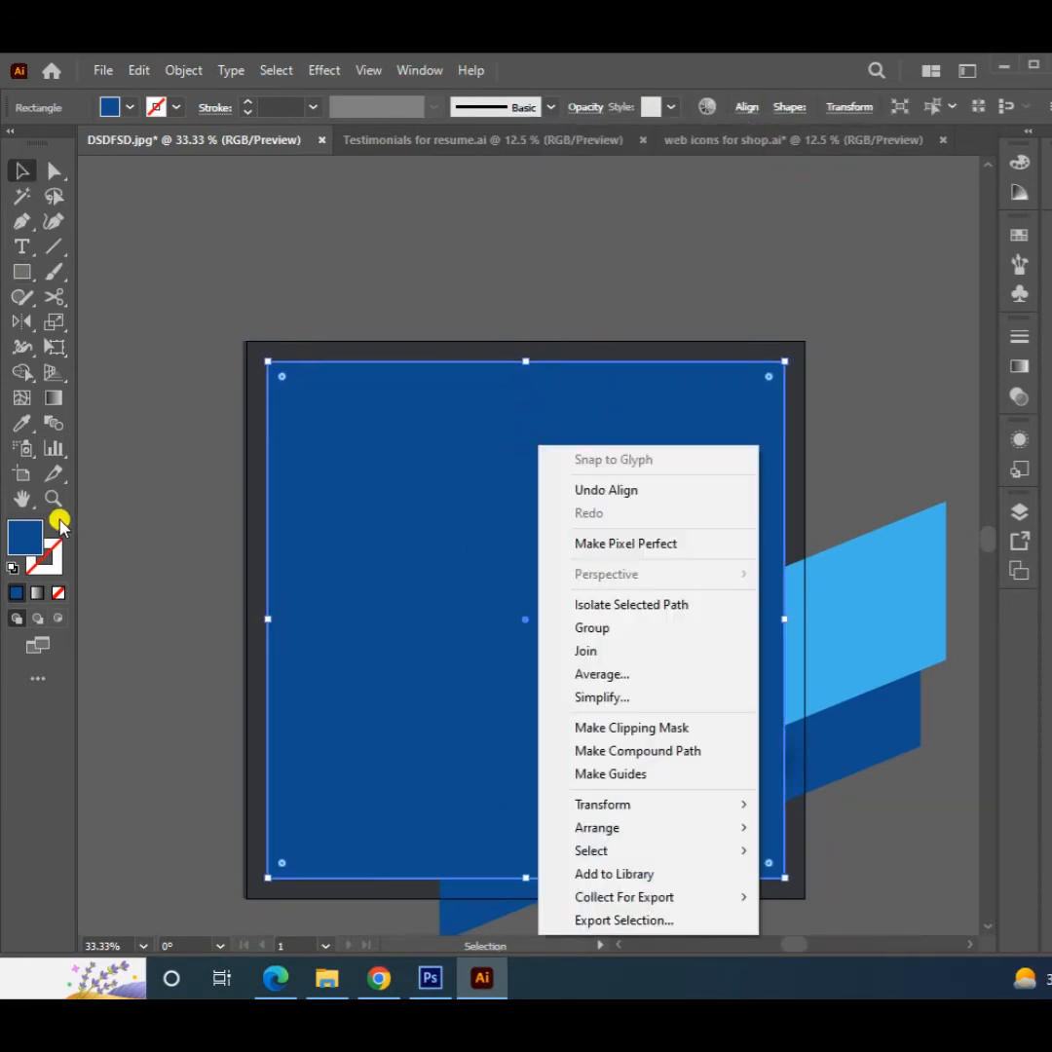
{"action": "left_click", "coordinate": [59, 525]}
{"action": "right_click", "coordinate": [325, 363]}
{"action": "left_click", "coordinate": [399, 693]}
{"action": "scroll", "coordinate": [410, 833], "scroll_direction": "up", "scroll_amount": 1}
{"action": "left_click_drag", "start_coordinate": [502, 799], "coordinate": [485, 830]}
Group the 50% and OFF lines, enlarge them slightly and shift them left beside the shoe
{"action": "left_click", "coordinate": [428, 560]}
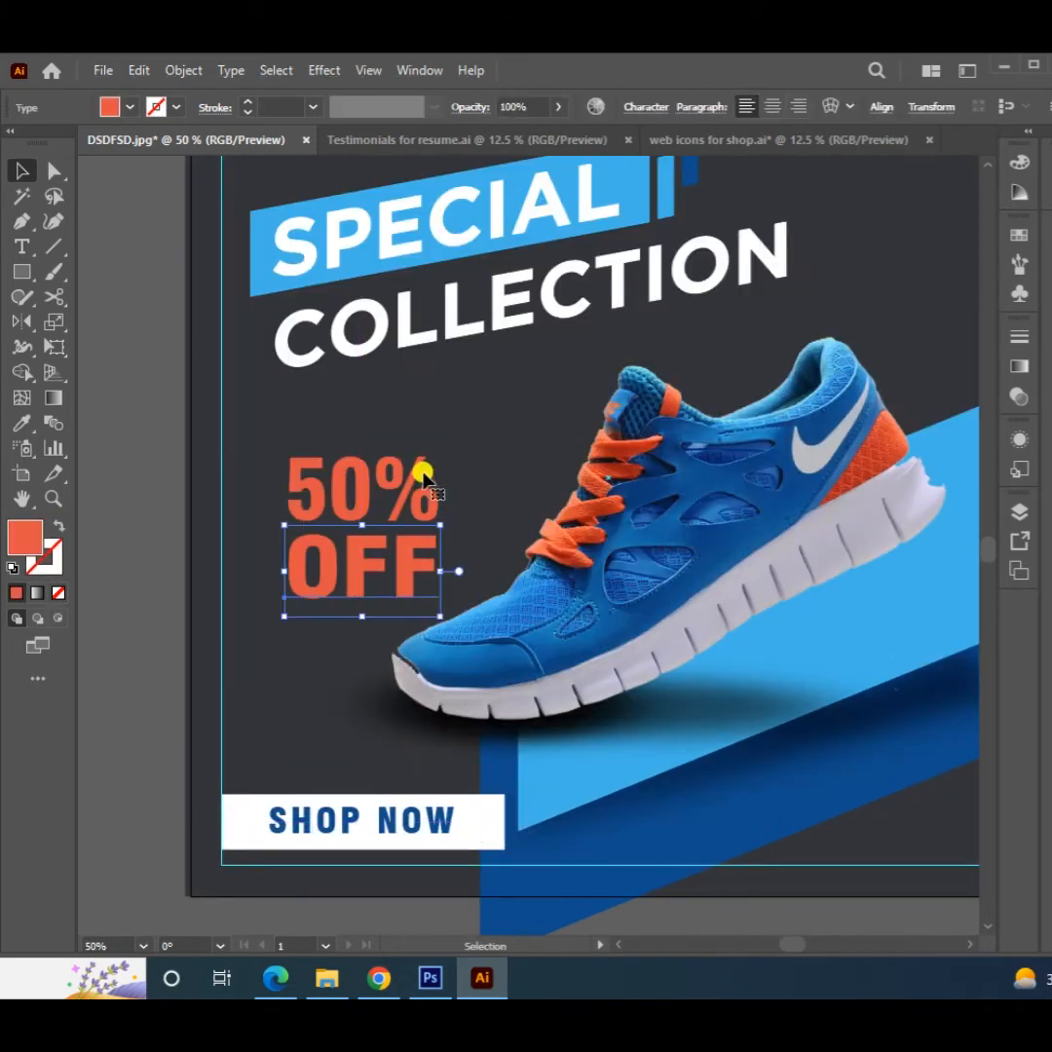
{"action": "key", "text": "ctrl+g"}
{"action": "left_click_drag", "start_coordinate": [440, 445], "coordinate": [480, 418]}
{"action": "left_click_drag", "start_coordinate": [424, 561], "coordinate": [402, 565]}
Select the SPECIAL COLLECTION heading with its blue banner and accent bars and group them
{"action": "scroll", "coordinate": [405, 419], "scroll_direction": "up", "scroll_amount": 2}
{"action": "left_click", "coordinate": [582, 337]}
{"action": "left_click_drag", "start_coordinate": [693, 436], "coordinate": [692, 437]}
{"action": "left_click", "coordinate": [625, 560], "text": "shift"}
{"action": "left_click", "coordinate": [381, 543], "text": "shift"}
{"action": "key", "text": "ctrl+g"}
Enlarge the heading group and position it just inside the upper-left margin guides
{"action": "left_click_drag", "start_coordinate": [526, 338], "coordinate": [513, 313]}
{"action": "left_click_drag", "start_coordinate": [771, 469], "coordinate": [854, 505]}
{"action": "left_click_drag", "start_coordinate": [602, 313], "coordinate": [602, 318]}
{"action": "scroll", "coordinate": [425, 421], "scroll_direction": "down", "scroll_amount": 1}
{"action": "left_click", "coordinate": [249, 861]}
{"action": "scroll", "coordinate": [395, 805], "scroll_direction": "up", "scroll_amount": 1}
Nudge the SHOP NOW text and rectangle together slightly inward from the left margin guide
{"action": "left_click", "coordinate": [430, 761]}
{"action": "left_click", "coordinate": [258, 762], "text": "shift"}
{"action": "scroll", "coordinate": [255, 762], "scroll_direction": "up", "scroll_amount": 2}
{"action": "left_click_drag", "start_coordinate": [263, 747], "coordinate": [281, 748]}
{"action": "scroll", "coordinate": [283, 752], "scroll_direction": "down", "scroll_amount": 2}
{"action": "left_click", "coordinate": [387, 858]}
{"action": "scroll", "coordinate": [388, 857], "scroll_direction": "right", "scroll_amount": 1}
{"action": "scroll", "coordinate": [390, 855], "scroll_direction": "down", "scroll_amount": 1}
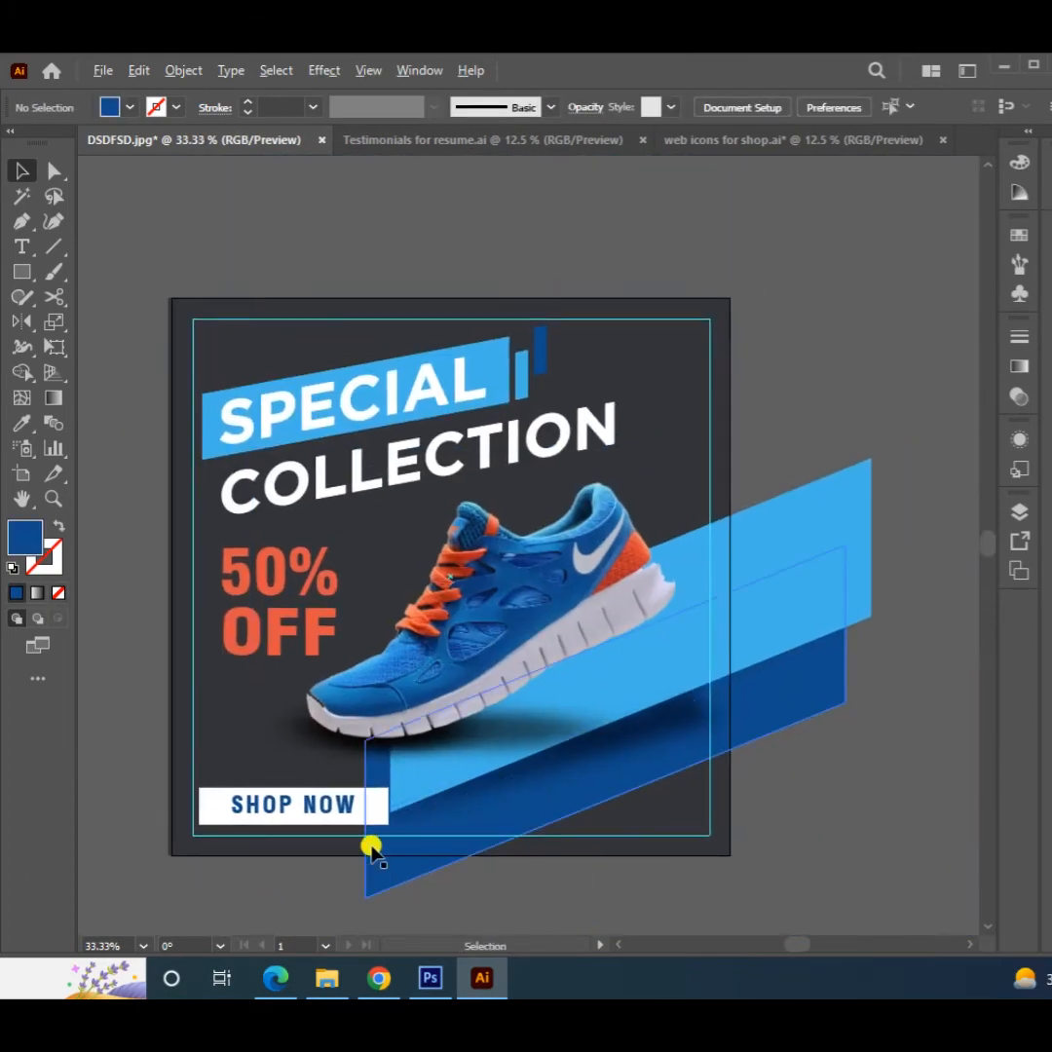
Isolate the dark background rectangle, add a gradient mesh point near its middle and shift that point slightly
{"action": "scroll", "coordinate": [290, 679], "scroll_direction": "up", "scroll_amount": 1}
{"action": "left_click_drag", "start_coordinate": [277, 623], "coordinate": [272, 609]}
{"action": "left_click", "coordinate": [399, 571]}
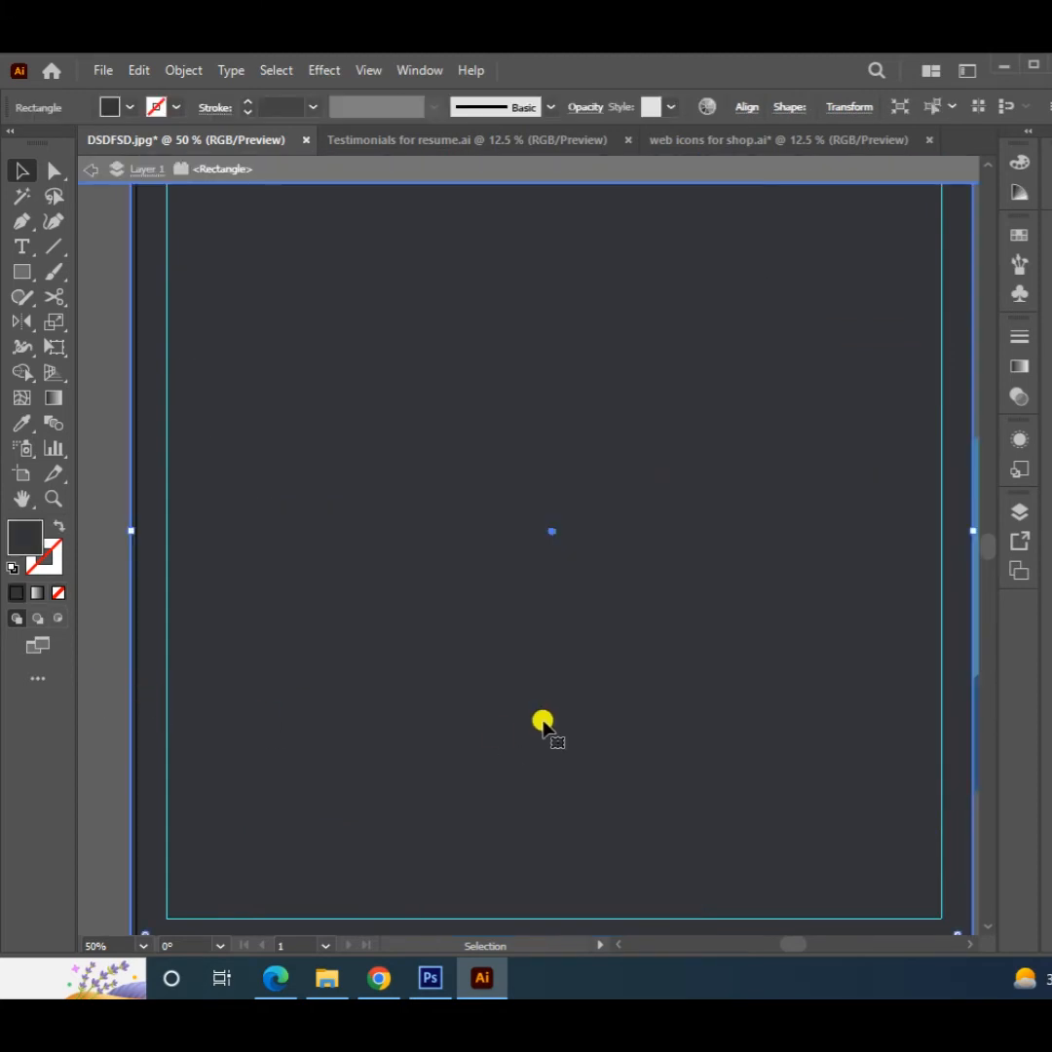
{"action": "key", "text": "u"}
{"action": "left_click", "coordinate": [645, 616]}
{"action": "left_click_drag", "start_coordinate": [646, 615], "coordinate": [630, 574]}
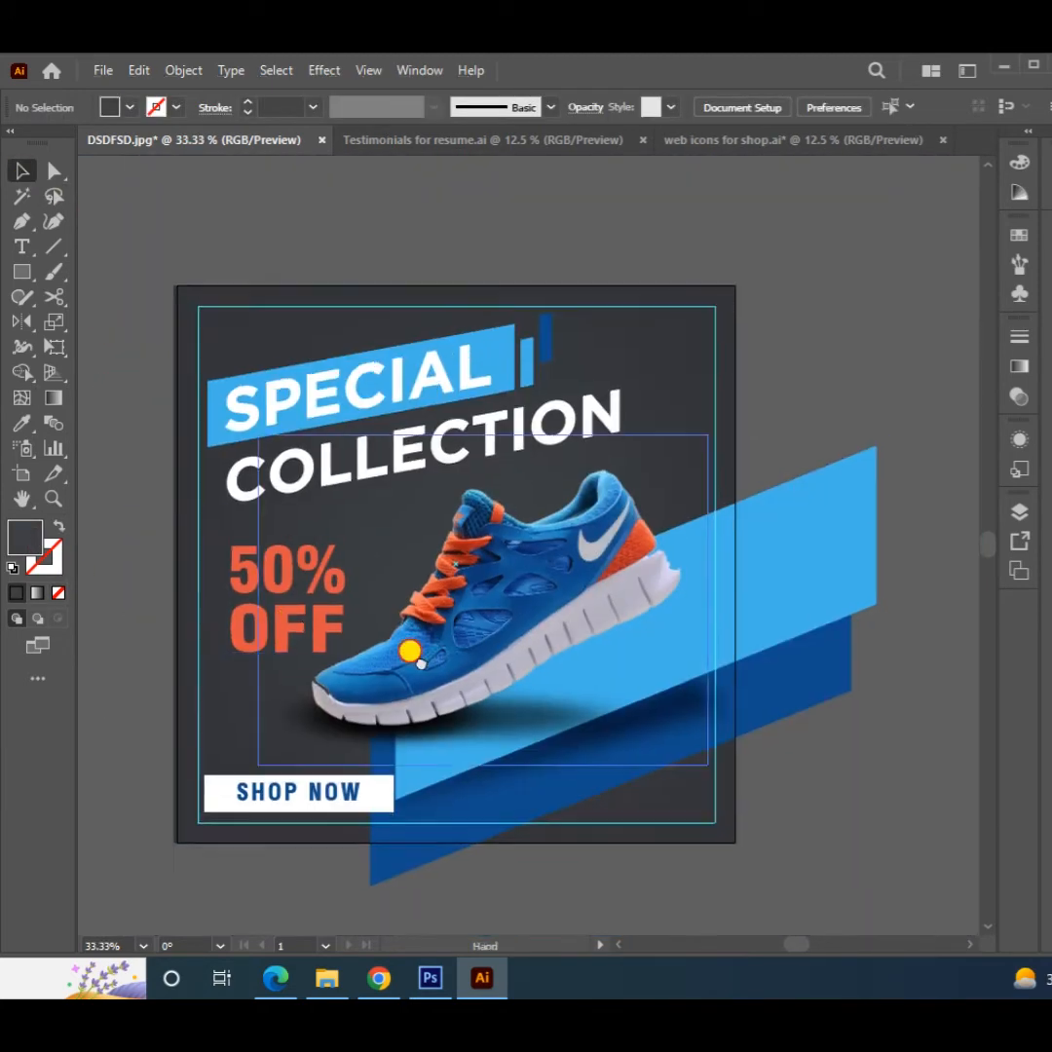
Move both diagonal blue bands together farther right and slightly up
{"action": "left_click_drag", "start_coordinate": [410, 650], "coordinate": [388, 660]}
{"action": "left_click", "coordinate": [803, 664]}
{"action": "left_click", "coordinate": [834, 573], "text": "shift"}
{"action": "left_click_drag", "start_coordinate": [789, 710], "coordinate": [853, 678]}
{"action": "left_click", "coordinate": [789, 818]}
Draw a rectangle covering the whole artboard and use it as a clipping mask for all the artwork
{"action": "key", "text": "m"}
{"action": "left_click_drag", "start_coordinate": [200, 299], "coordinate": [761, 855]}
{"action": "key", "text": "v"}
{"action": "left_click", "coordinate": [796, 857]}
{"action": "left_click_drag", "start_coordinate": [149, 261], "coordinate": [623, 837]}
{"action": "right_click", "coordinate": [472, 563]}
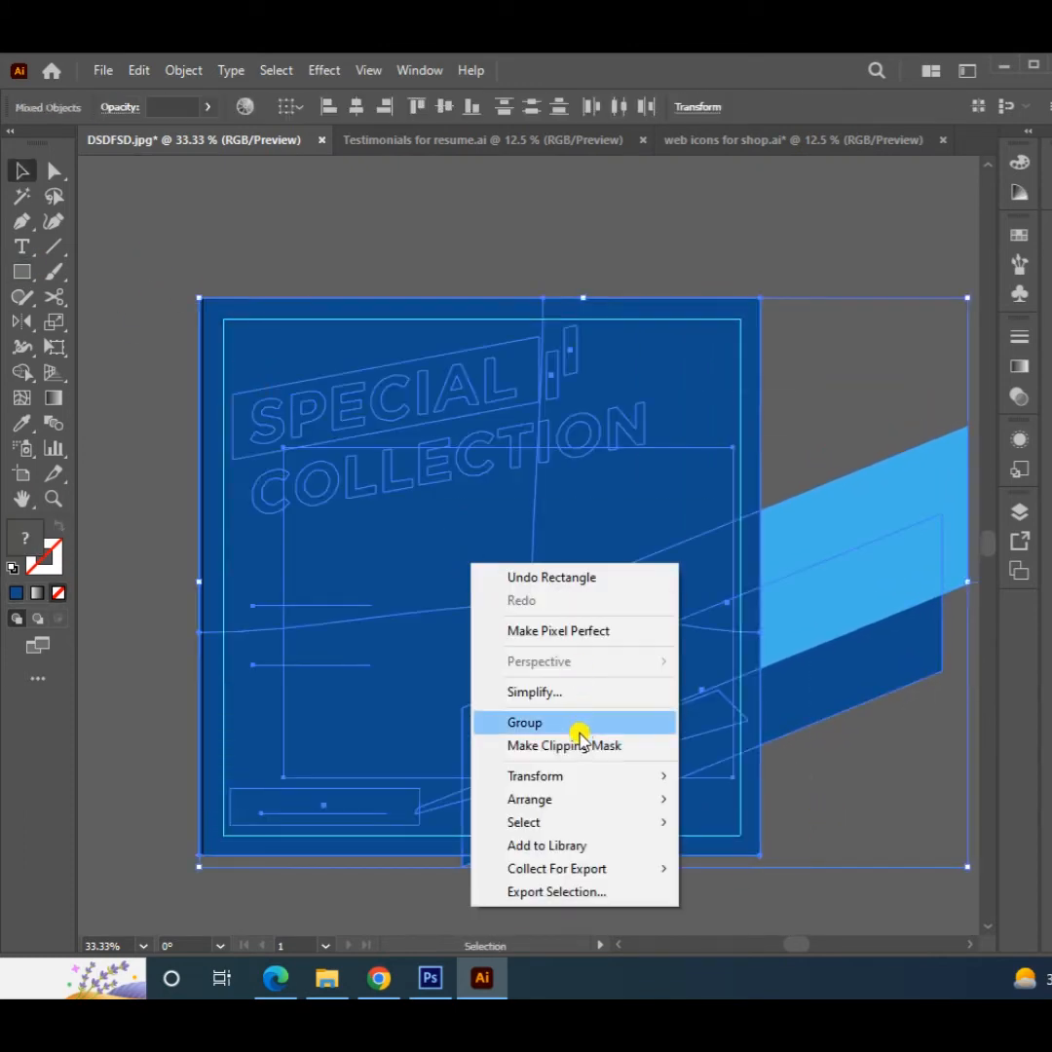
{"action": "left_click", "coordinate": [569, 745]}
{"action": "left_click", "coordinate": [471, 888]}
Enlarge the artboard on all sides so the clipped post sits in the middle with a wide margin
{"action": "key", "text": "ctrl+minus"}
{"action": "key", "text": "ctrl+minus"}
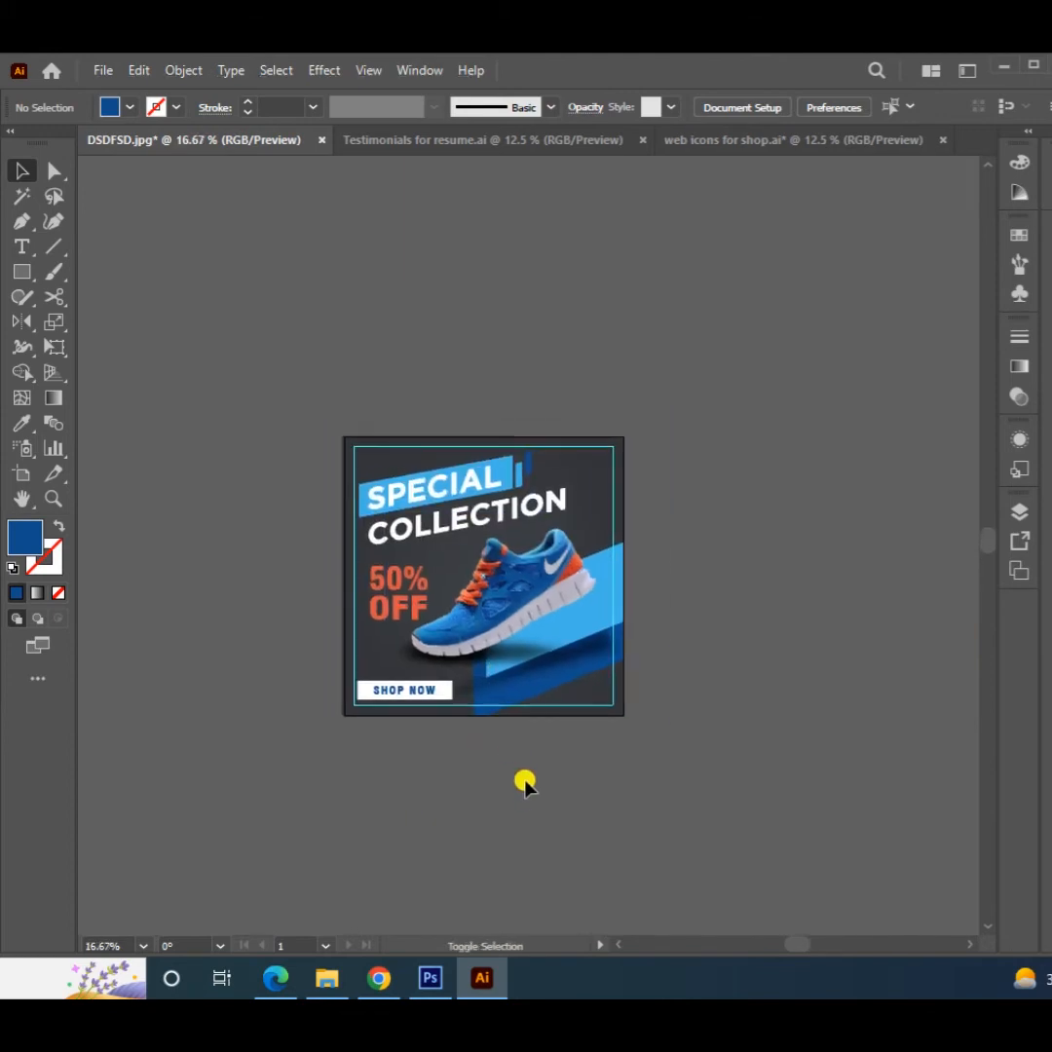
{"action": "key", "text": "shift+o"}
{"action": "left_click_drag", "start_coordinate": [623, 430], "coordinate": [705, 356]}
{"action": "key", "text": "ctrl+plus"}
Draw a square covering the enlarged artboard, send it to the back and fill it with light blue sampled from the band
{"action": "left_click", "coordinate": [21, 272]}
{"action": "left_click_drag", "start_coordinate": [174, 194], "coordinate": [861, 880]}
{"action": "key", "text": "ctrl+shift+bracketleft"}
{"action": "key", "text": "i"}
{"action": "left_click", "coordinate": [722, 523]}
{"action": "left_click", "coordinate": [719, 558]}
Apply a Multiply drop shadow to the clipped post with 75% opacity, 10 pt X offset and 15 pt blur
{"action": "key", "text": "v"}
{"action": "left_click", "coordinate": [493, 676]}
{"action": "left_click", "coordinate": [325, 70]}
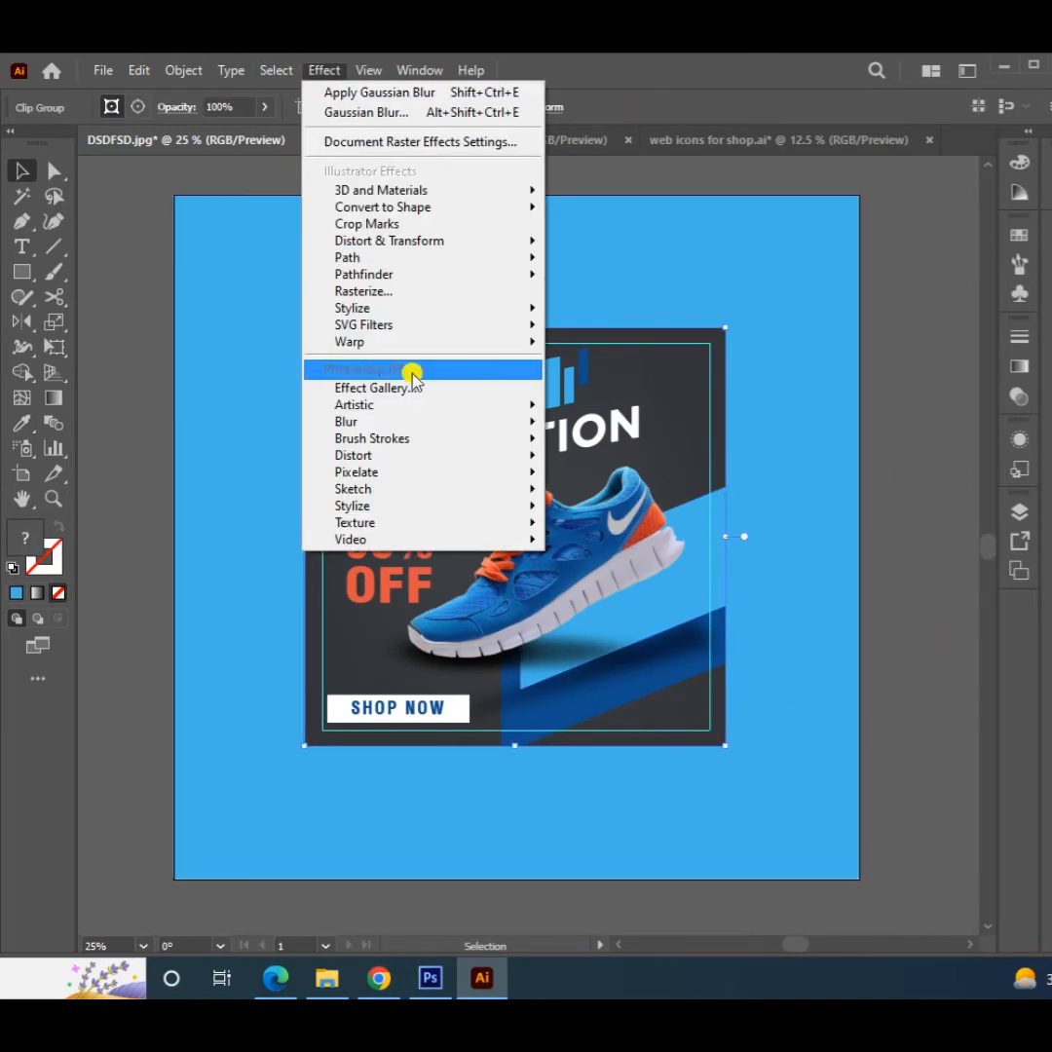
{"action": "mouse_move", "coordinate": [449, 313]}
{"action": "left_click", "coordinate": [602, 308]}
{"action": "left_click", "coordinate": [469, 537]}
{"action": "type", "text": "15"}
{"action": "key", "text": "Tab"}
{"action": "left_click_drag", "start_coordinate": [548, 354], "coordinate": [834, 269]}
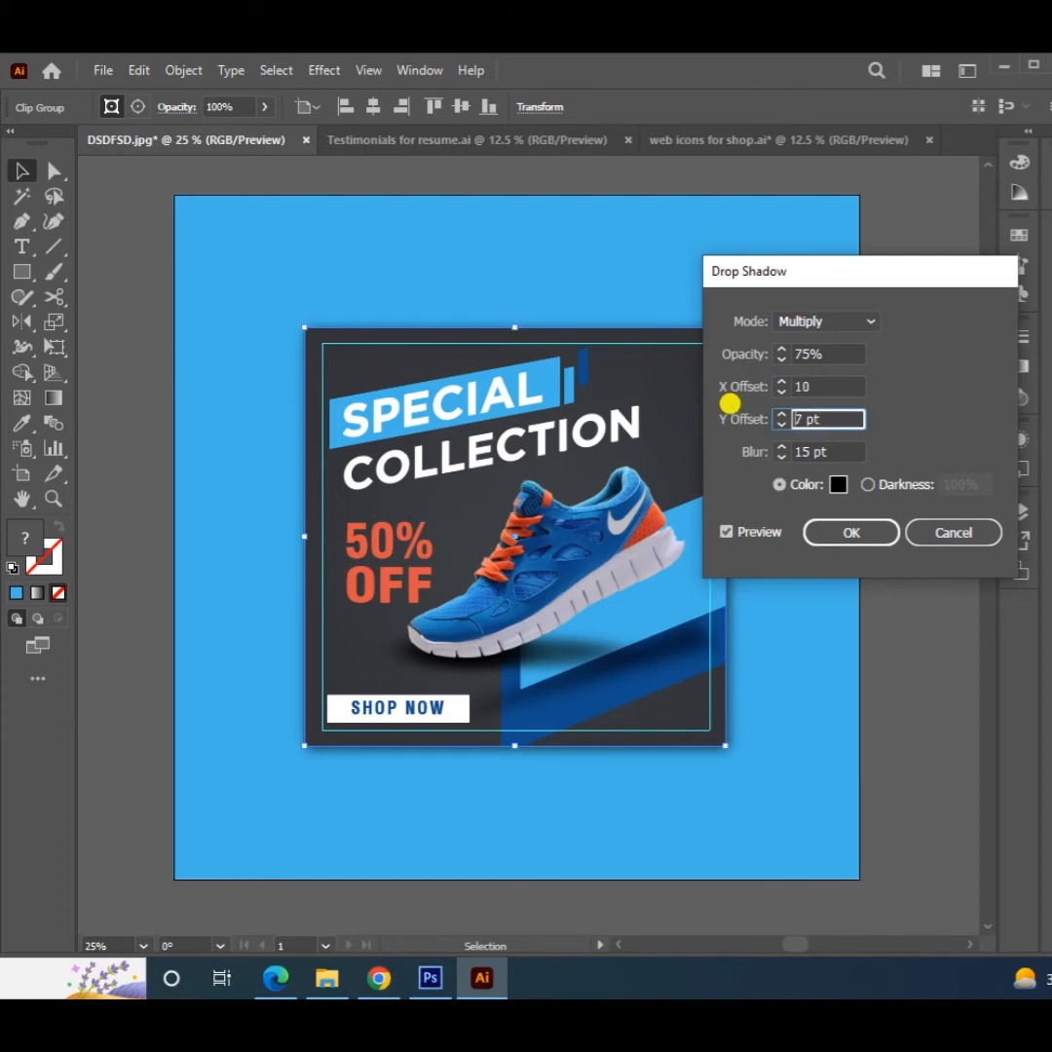
{"action": "left_click", "coordinate": [851, 532]}
{"action": "left_click", "coordinate": [105, 421]}
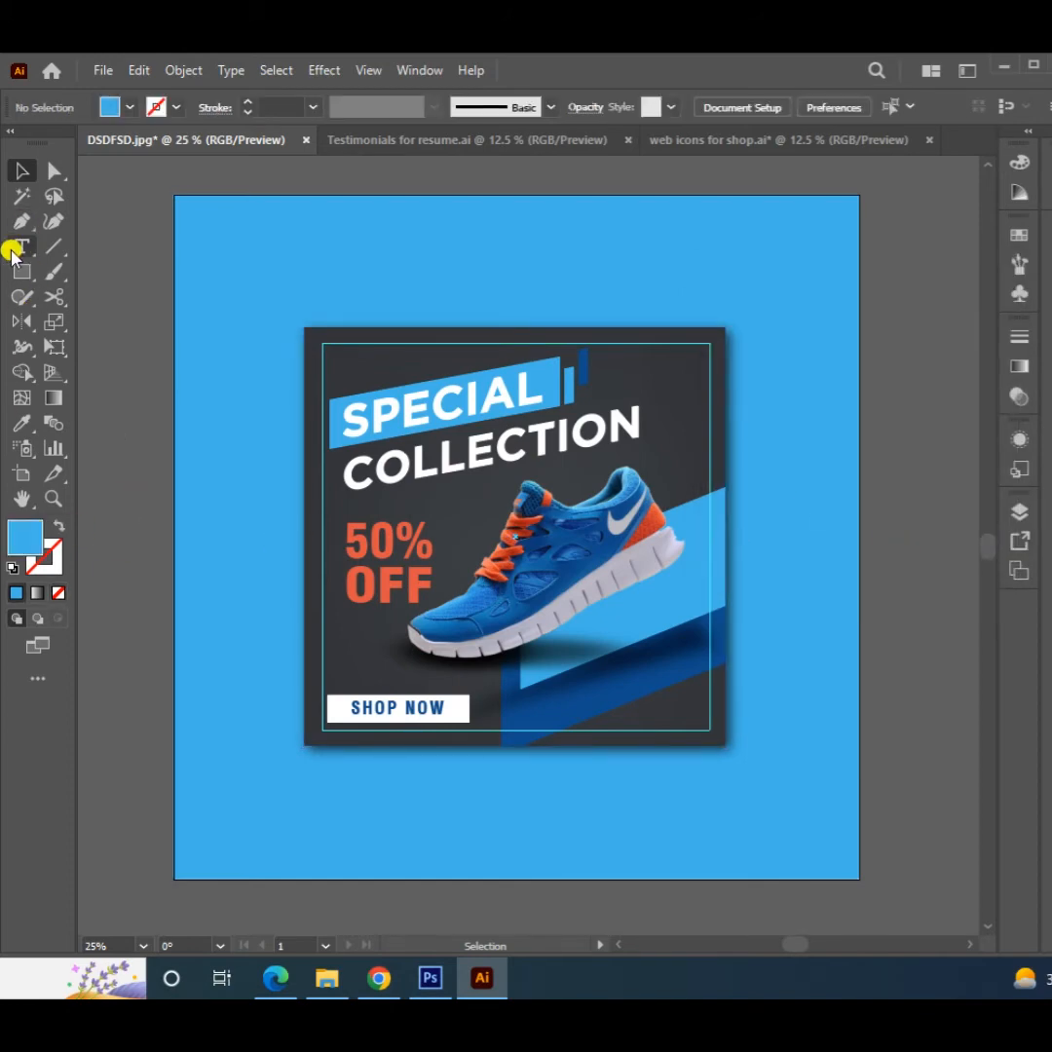
Draw another square over the full artboard and delete its lower-right corner point to leave a triangle
{"action": "left_click_drag", "start_coordinate": [174, 196], "coordinate": [859, 879]}
{"action": "key", "text": "a"}
{"action": "left_click", "coordinate": [859, 880]}
{"action": "key", "text": "Delete"}
Fill the triangle with dark grey sampled from the post's background and send it behind the post
{"action": "key", "text": "i"}
{"action": "left_click", "coordinate": [718, 745]}
{"action": "key", "text": "v"}
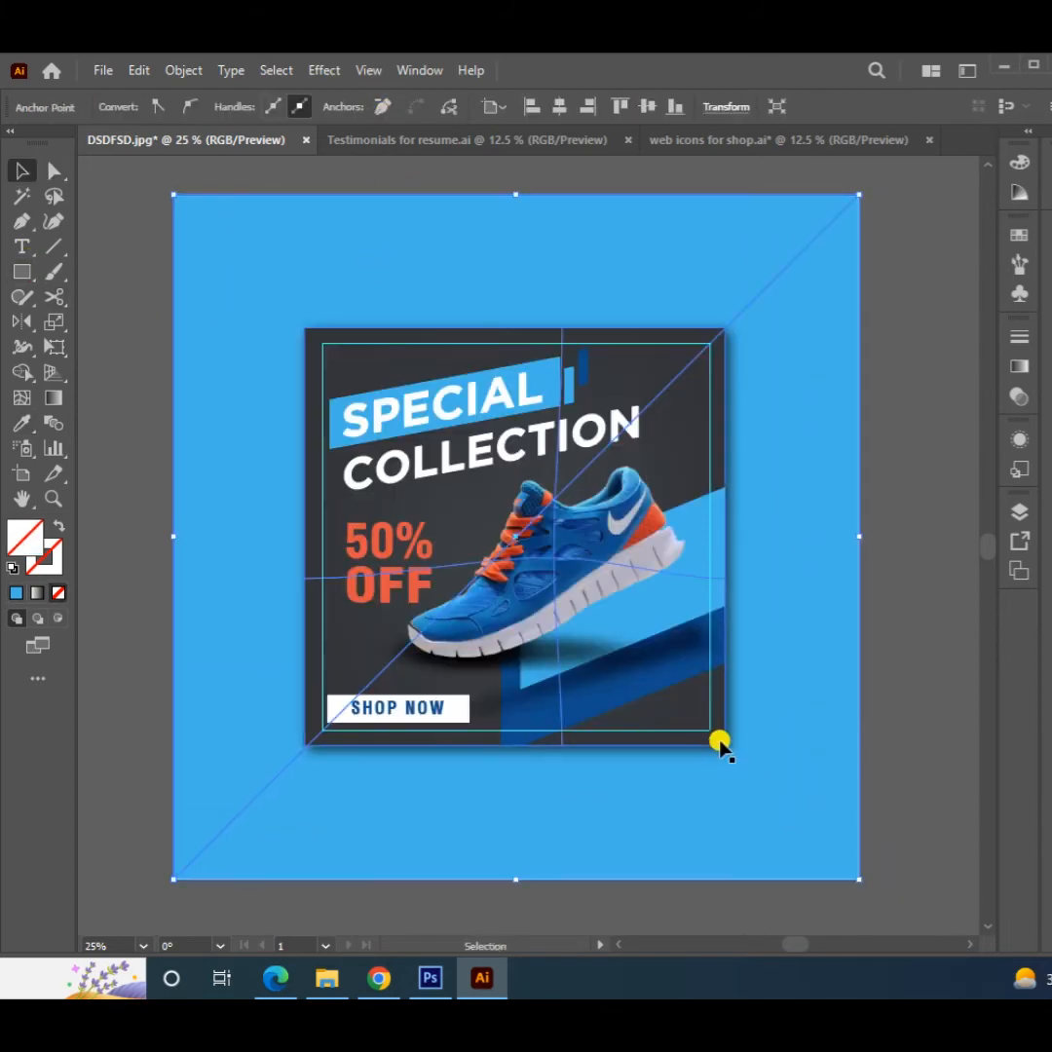
{"action": "left_click", "coordinate": [718, 739], "text": "shift"}
{"action": "left_click", "coordinate": [19, 175]}
{"action": "key", "text": "ctrl+["}
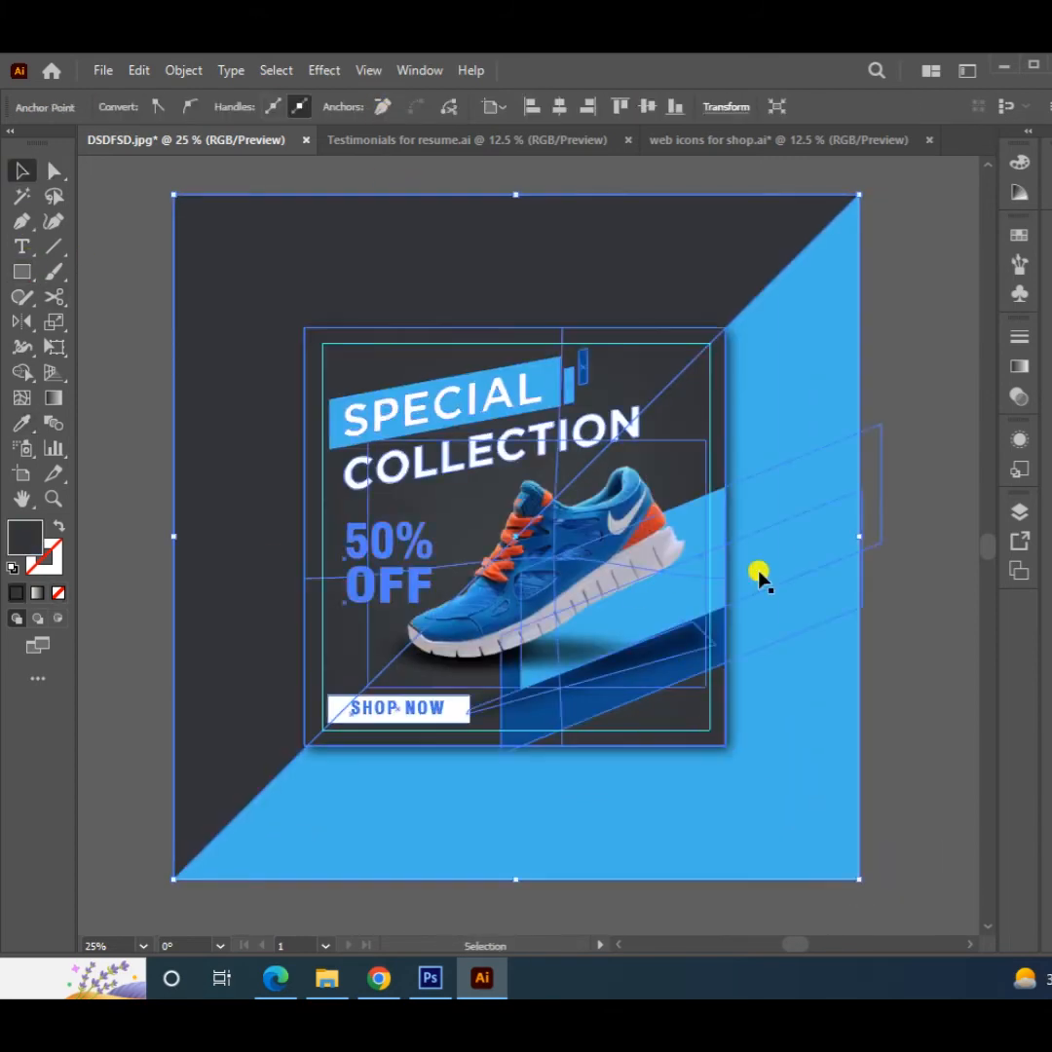
Turn the dark triangle around so it covers the lower-right half of the artboard
{"action": "left_click", "coordinate": [953, 591]}
{"action": "left_click", "coordinate": [558, 243]}
{"action": "left_click_drag", "start_coordinate": [870, 185], "coordinate": [341, 736]}
{"action": "left_click", "coordinate": [896, 684]}
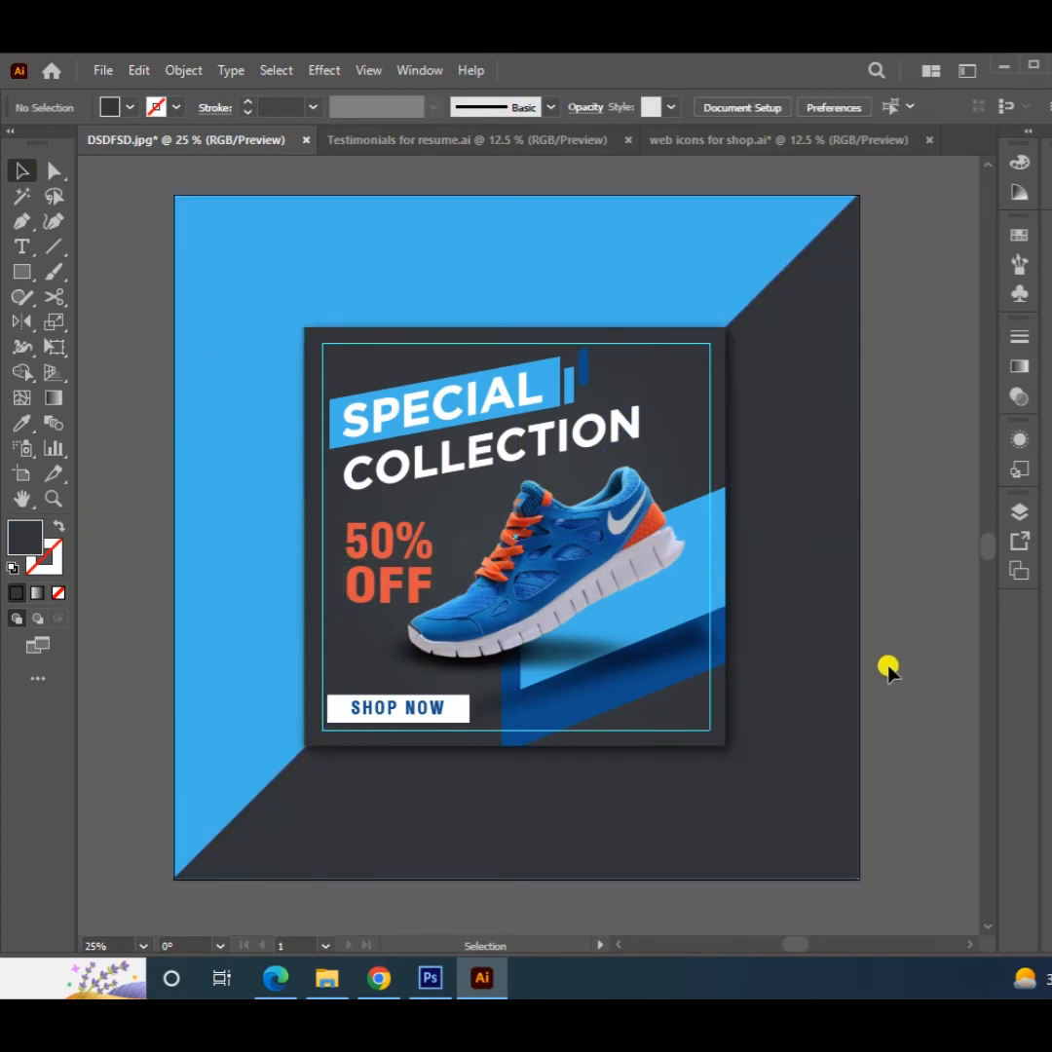
Draw a small square below the artboard and fill it with light blue sampled from the backdrop
{"action": "left_click", "coordinate": [23, 278]}
{"action": "scroll", "coordinate": [444, 746], "scroll_direction": "down", "scroll_amount": 1}
{"action": "scroll", "coordinate": [366, 767], "scroll_direction": "up", "scroll_amount": 5}
{"action": "mouse_move", "coordinate": [331, 628]}
{"action": "left_mouse_down"}
{"action": "mouse_move", "coordinate": [370, 667]}
{"action": "mouse_move", "coordinate": [354, 767]}
{"action": "left_mouse_up"}
{"action": "key", "text": "i"}
{"action": "scroll", "coordinate": [357, 659], "scroll_direction": "down", "scroll_amount": 4}
{"action": "left_click", "coordinate": [251, 557]}
{"action": "key", "text": "v"}
Duplicate the small square sideways at equal spacing to make a row of eight
{"action": "left_click", "coordinate": [371, 761]}
{"action": "scroll", "coordinate": [356, 792], "scroll_direction": "up", "scroll_amount": 4}
{"action": "scroll", "coordinate": [374, 727], "scroll_direction": "up", "scroll_amount": 1}
{"action": "left_click_drag", "start_coordinate": [343, 681], "coordinate": [523, 680]}
{"action": "key", "text": "ctrl+d"}
{"action": "key", "text": "ctrl+d"}
{"action": "key", "text": "ctrl+d"}
{"action": "key", "text": "ctrl+d"}
{"action": "key", "text": "ctrl+d"}
{"action": "key", "text": "ctrl+d"}
Duplicate the row of squares downward at equal spacing to build an eight-by-eight grid
{"action": "scroll", "coordinate": [477, 748], "scroll_direction": "down", "scroll_amount": 3}
{"action": "left_click_drag", "start_coordinate": [477, 729], "coordinate": [459, 774]}
{"action": "key", "text": "ctrl+d"}
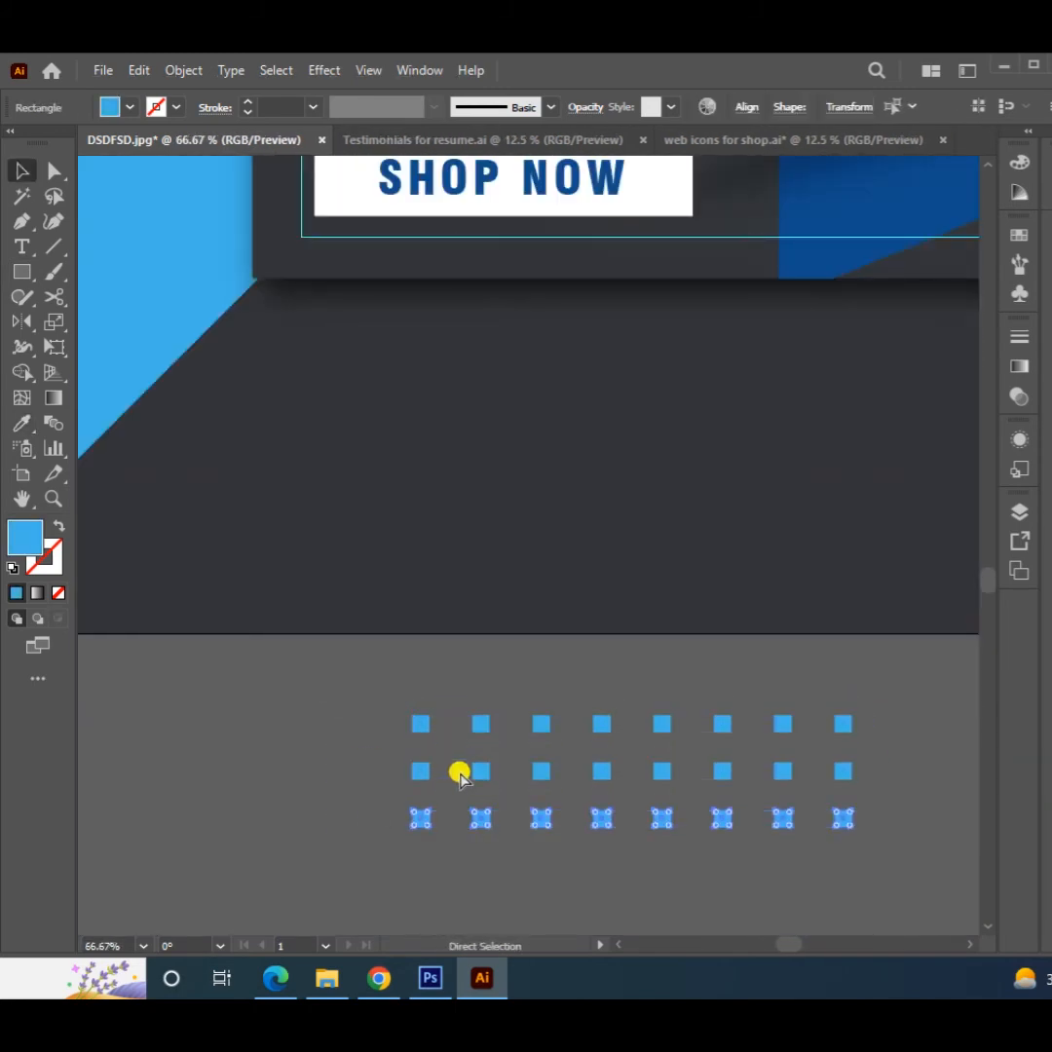
{"action": "key", "text": "ctrl+d"}
{"action": "key", "text": "ctrl+d"}
{"action": "scroll", "coordinate": [460, 774], "scroll_direction": "down", "scroll_amount": 3}
{"action": "key", "text": "ctrl+d"}
{"action": "key", "text": "ctrl+d"}
{"action": "key", "text": "ctrl+d"}
Group all the small squares and lower the group's opacity
{"action": "left_click_drag", "start_coordinate": [869, 806], "coordinate": [359, 390]}
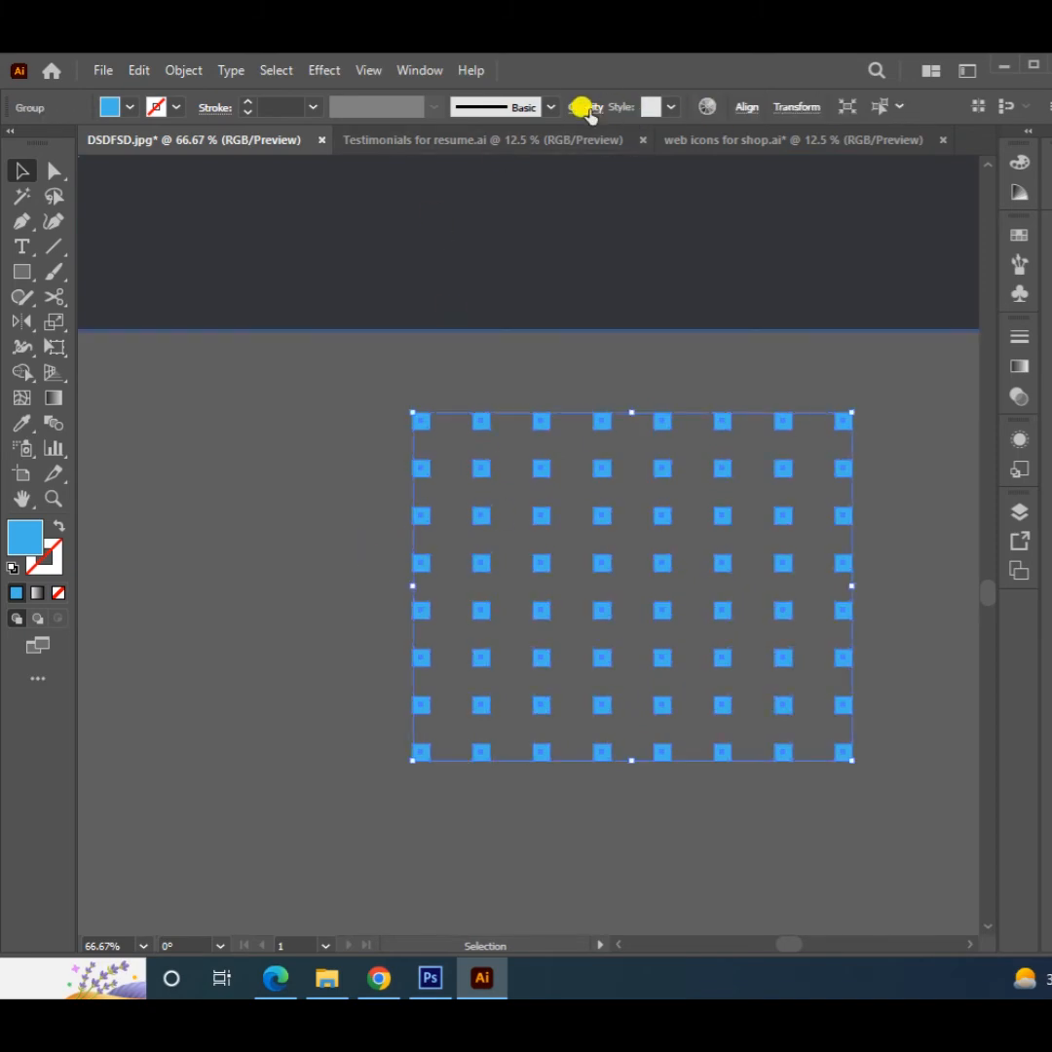
{"action": "left_click", "coordinate": [585, 108]}
{"action": "left_click", "coordinate": [331, 639]}
Scale down the grid of squares and place it in the post's upper-right corner
{"action": "scroll", "coordinate": [331, 639], "scroll_direction": "down", "scroll_amount": 3}
{"action": "scroll", "coordinate": [331, 639], "scroll_direction": "up", "scroll_amount": 2}
{"action": "left_click_drag", "start_coordinate": [331, 635], "coordinate": [484, 743]}
{"action": "scroll", "coordinate": [468, 723], "scroll_direction": "up", "scroll_amount": 4}
{"action": "left_click_drag", "start_coordinate": [443, 856], "coordinate": [674, 272]}
{"action": "scroll", "coordinate": [695, 234], "scroll_direction": "up", "scroll_amount": 5}
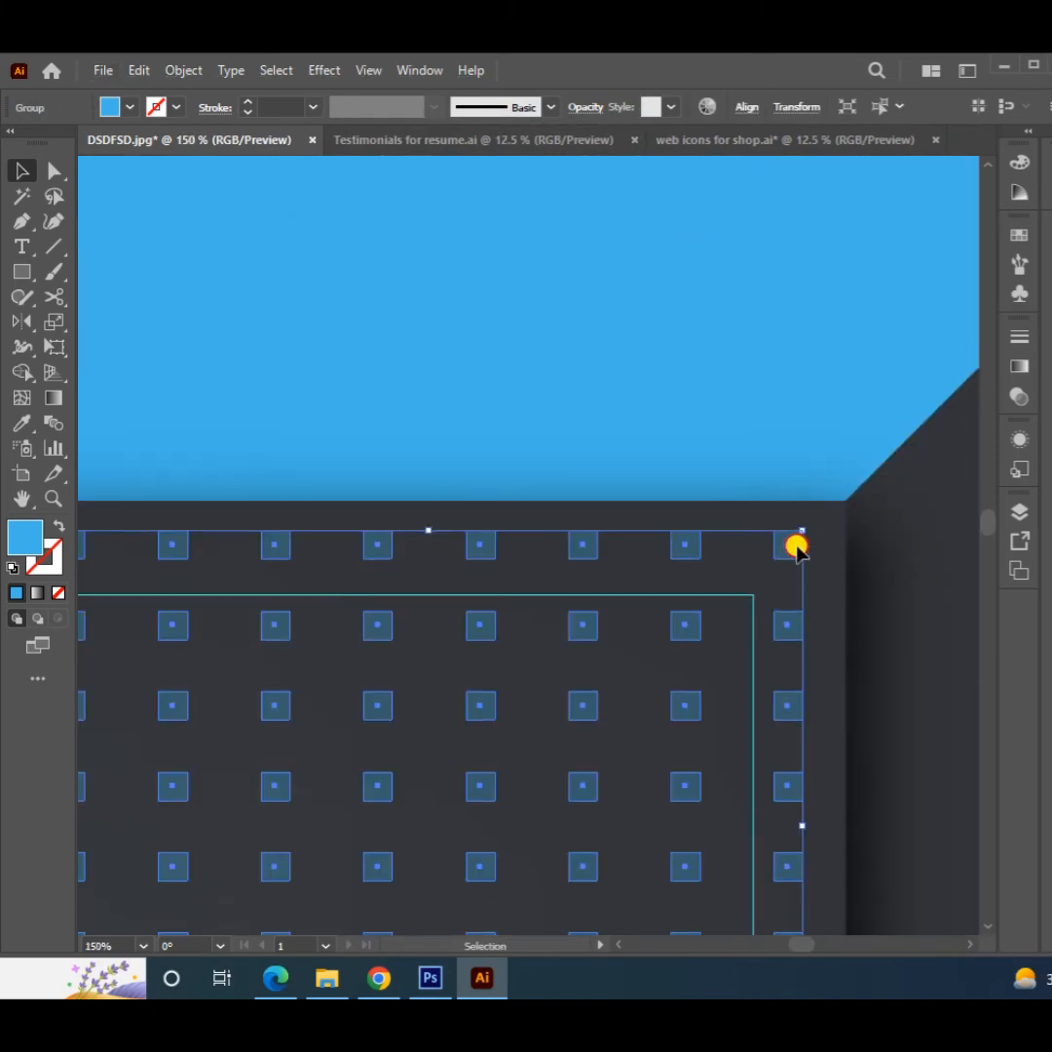
{"action": "left_click_drag", "start_coordinate": [790, 540], "coordinate": [798, 553]}
{"action": "scroll", "coordinate": [785, 590], "scroll_direction": "down", "scroll_amount": 4}
{"action": "scroll", "coordinate": [817, 740], "scroll_direction": "down", "scroll_amount": 3}
{"action": "left_click", "coordinate": [865, 709]}
Try to copy the grid of squares to the area between the OFF text and the SHOP NOW button
{"action": "left_click", "coordinate": [649, 483]}
{"action": "left_click_drag", "start_coordinate": [725, 451], "coordinate": [371, 821]}
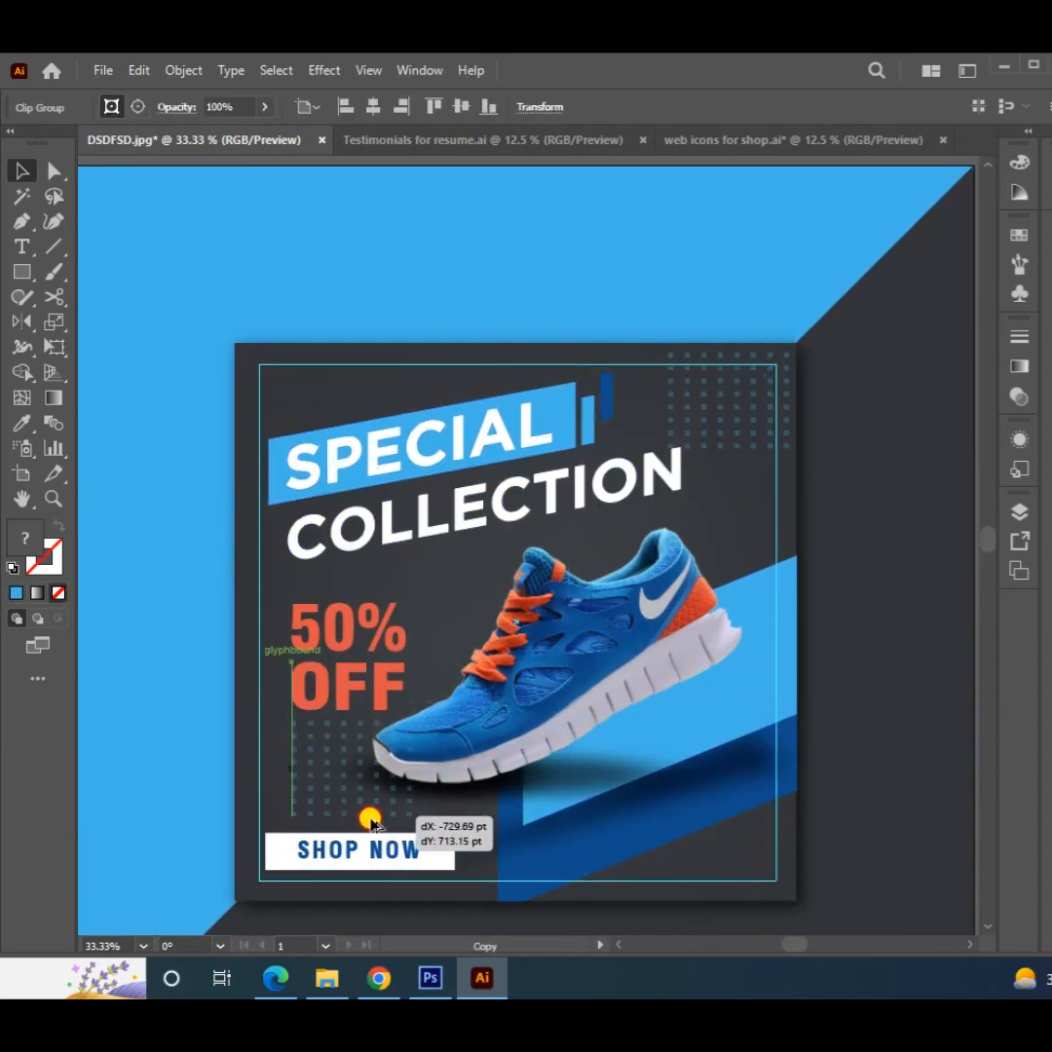
{"action": "left_click_drag", "start_coordinate": [331, 894], "coordinate": [332, 897]}
{"action": "left_click", "coordinate": [331, 897]}
{"action": "scroll", "coordinate": [331, 900], "scroll_direction": "down", "scroll_amount": 1}
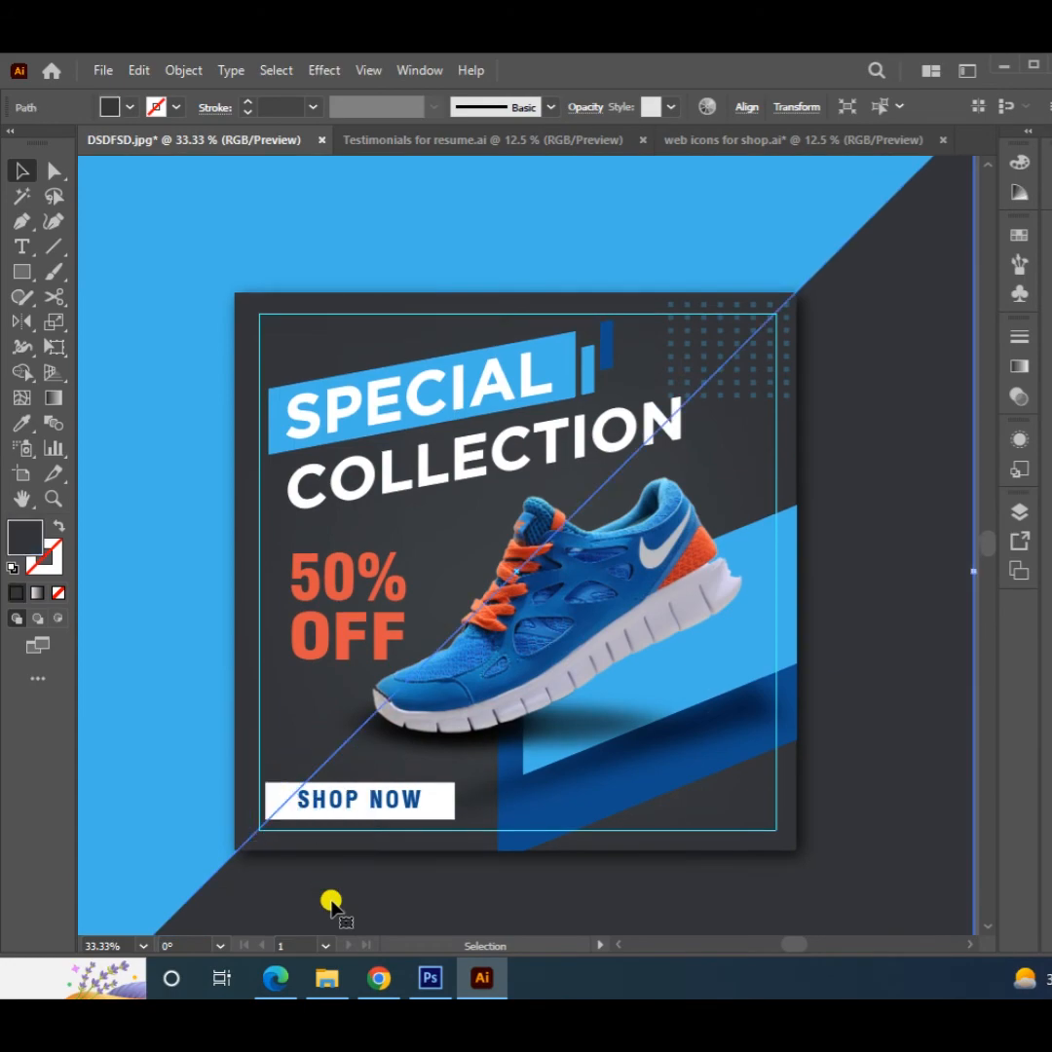
Find the hidden copy of the square grid in outline view and show it in the post's lower-left corner over the SHOP NOW button
{"action": "scroll", "coordinate": [314, 881], "scroll_direction": "up", "scroll_amount": 2}
{"action": "scroll", "coordinate": [282, 865], "scroll_direction": "down", "scroll_amount": 4}
{"action": "key", "text": "ctrl+y"}
{"action": "left_click", "coordinate": [277, 672]}
{"action": "key", "text": "ctrl+y"}
{"action": "scroll", "coordinate": [279, 682], "scroll_direction": "up", "scroll_amount": 4}
Cut the SHOP NOW text and its white rectangle inside the clip group and paste them in front of the grid of squares
{"action": "double_click", "coordinate": [633, 679]}
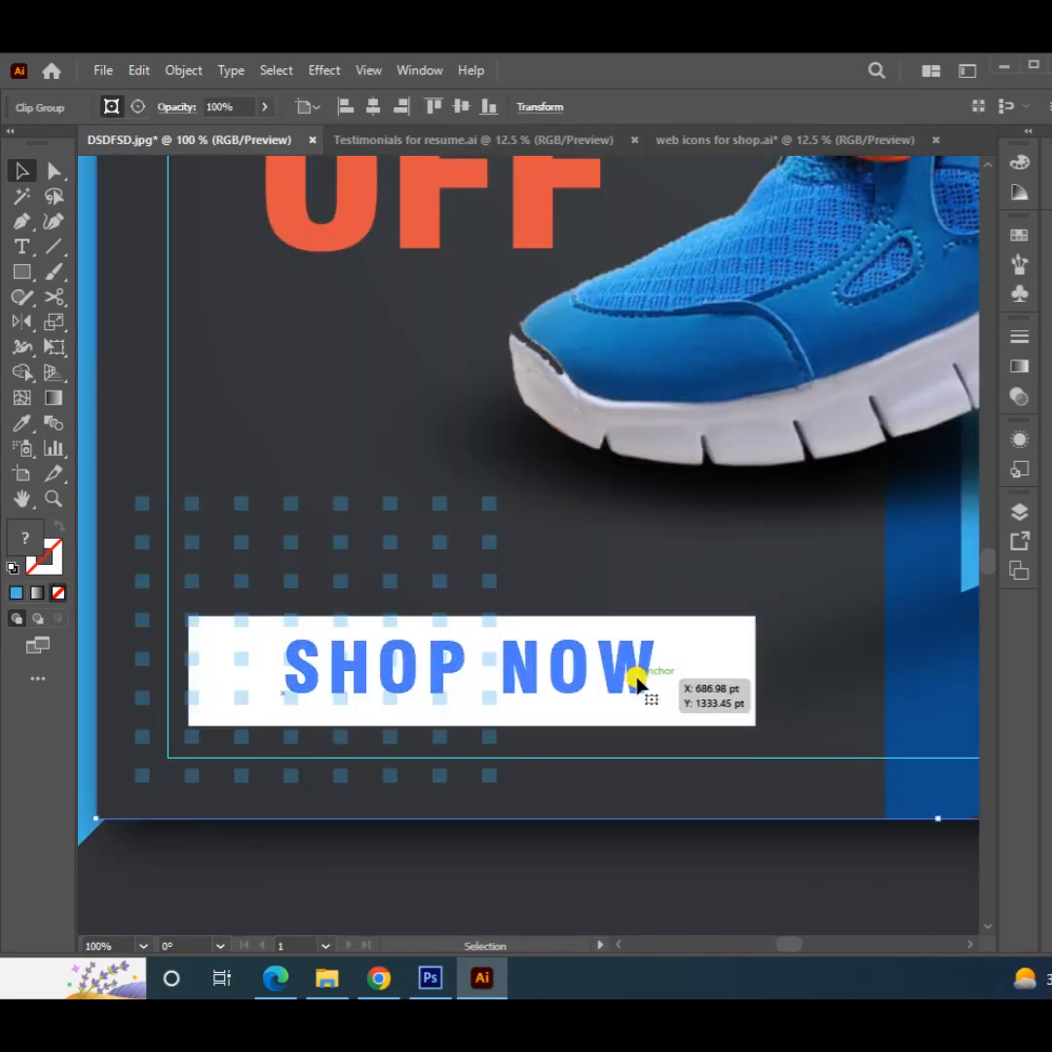
{"action": "left_click", "coordinate": [420, 881]}
{"action": "scroll", "coordinate": [334, 699], "scroll_direction": "down", "scroll_amount": 2}
{"action": "double_click", "coordinate": [265, 778]}
{"action": "left_click", "coordinate": [388, 645]}
{"action": "key", "text": "ctrl+x"}
{"action": "double_click", "coordinate": [528, 609]}
{"action": "key", "text": "ctrl+f"}
{"action": "scroll", "coordinate": [502, 691], "scroll_direction": "up", "scroll_amount": 2}
{"action": "left_click", "coordinate": [565, 582]}
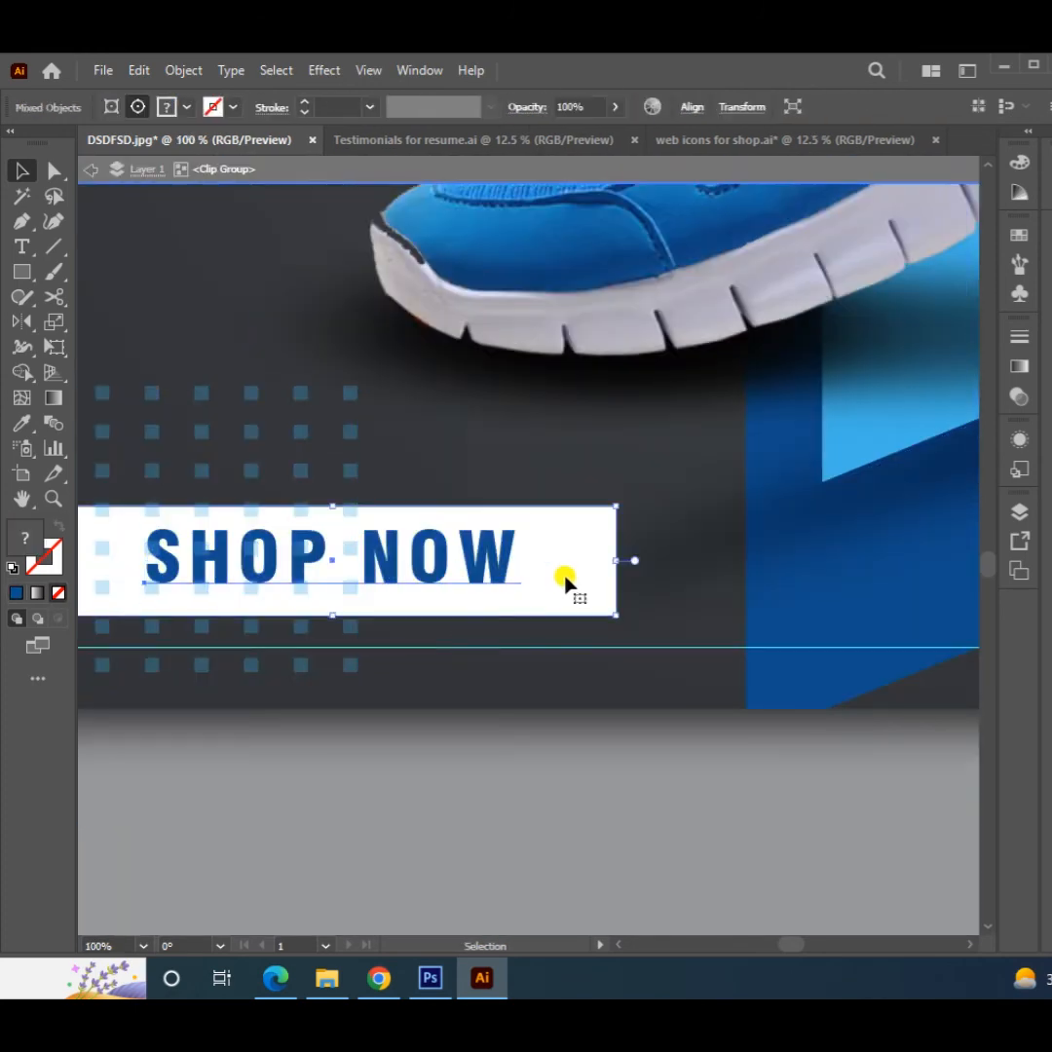
{"action": "scroll", "coordinate": [565, 581], "scroll_direction": "down", "scroll_amount": 2}
{"action": "double_click", "coordinate": [211, 787]}
{"action": "scroll", "coordinate": [446, 679], "scroll_direction": "up", "scroll_amount": 2}
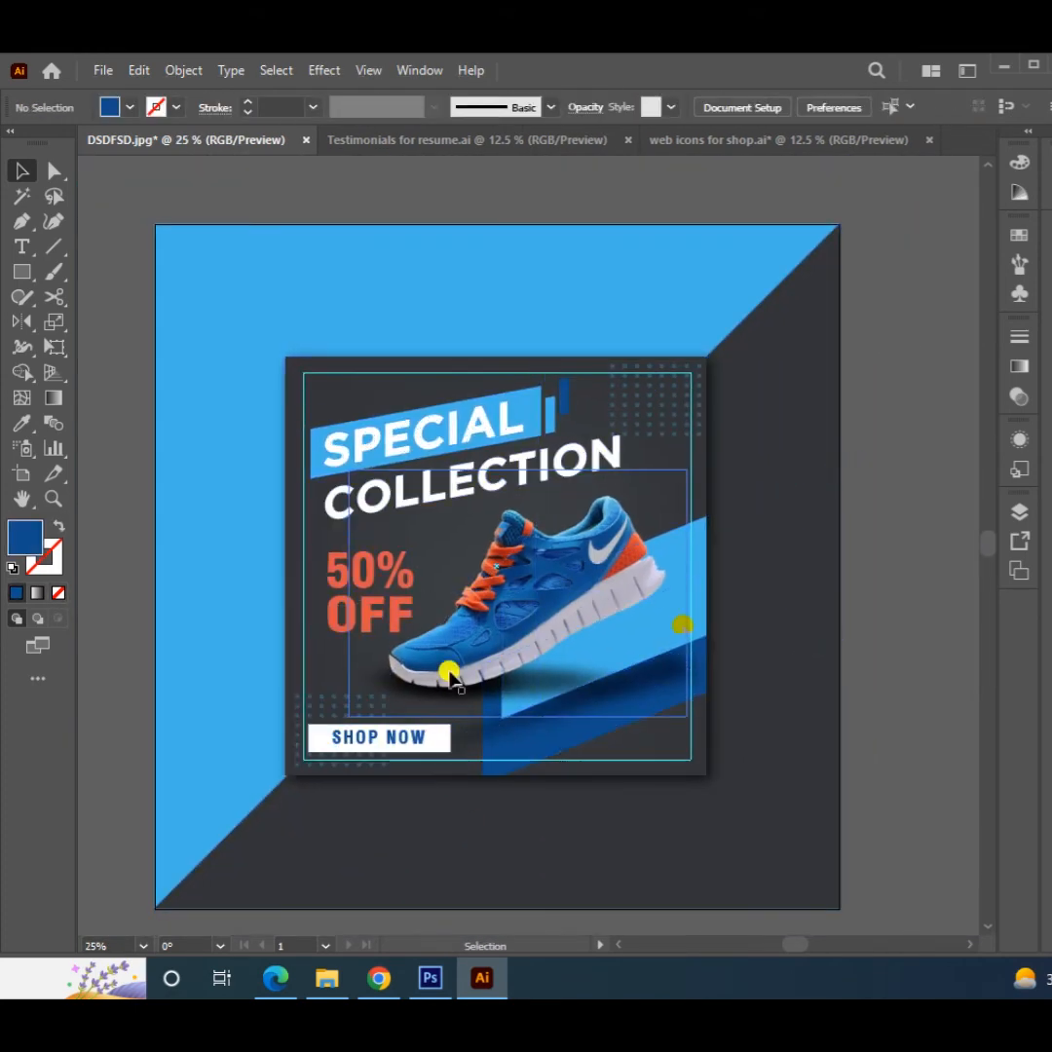
Start exporting the artwork to the Desktop as a JPEG file named INSTA POST
{"action": "scroll", "coordinate": [480, 570], "scroll_direction": "down", "scroll_amount": 2}
{"action": "left_click", "coordinate": [103, 70]}
{"action": "mouse_move", "coordinate": [141, 477]}
{"action": "left_click", "coordinate": [492, 504]}
{"action": "left_click", "coordinate": [82, 173]}
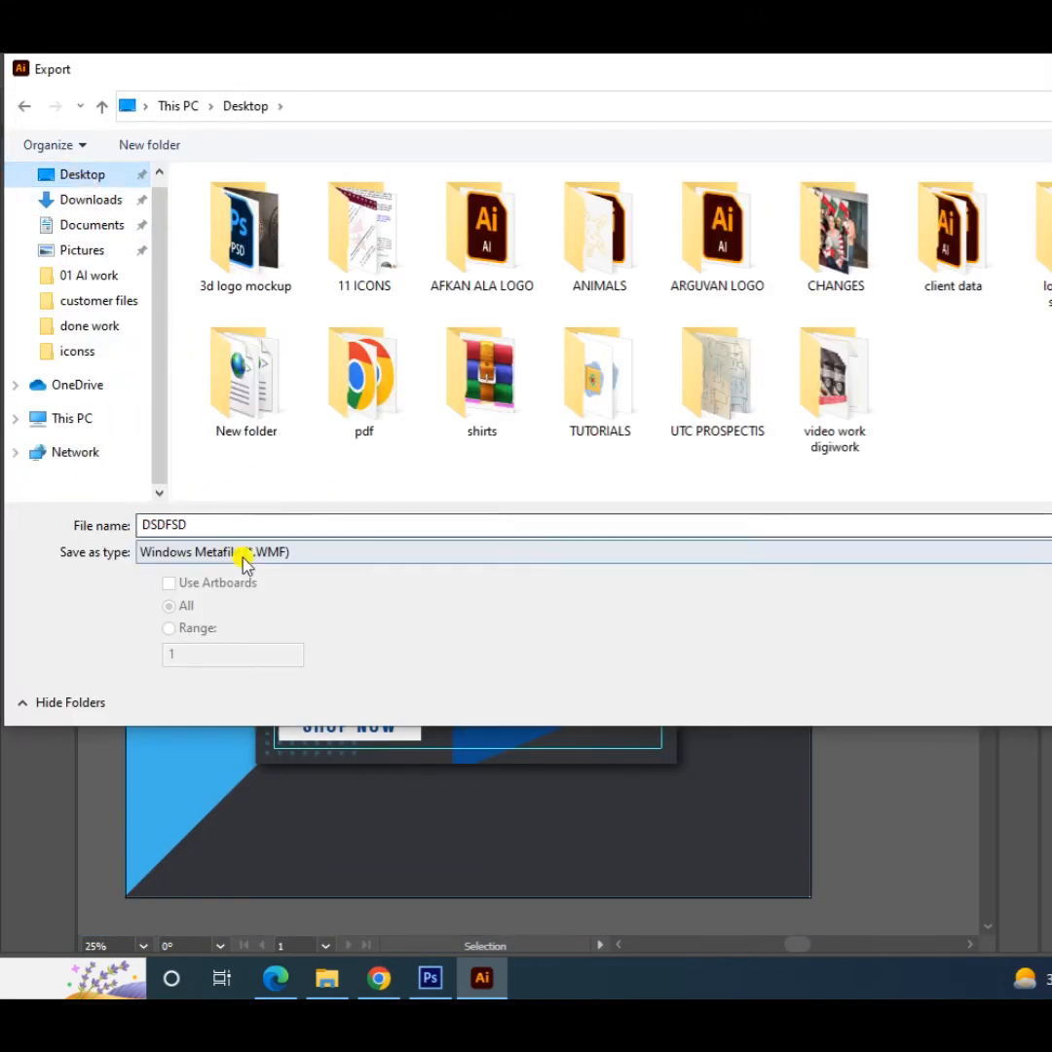
{"action": "left_click", "coordinate": [241, 556]}
{"action": "left_click", "coordinate": [222, 565]}
{"action": "double_click", "coordinate": [228, 524]}
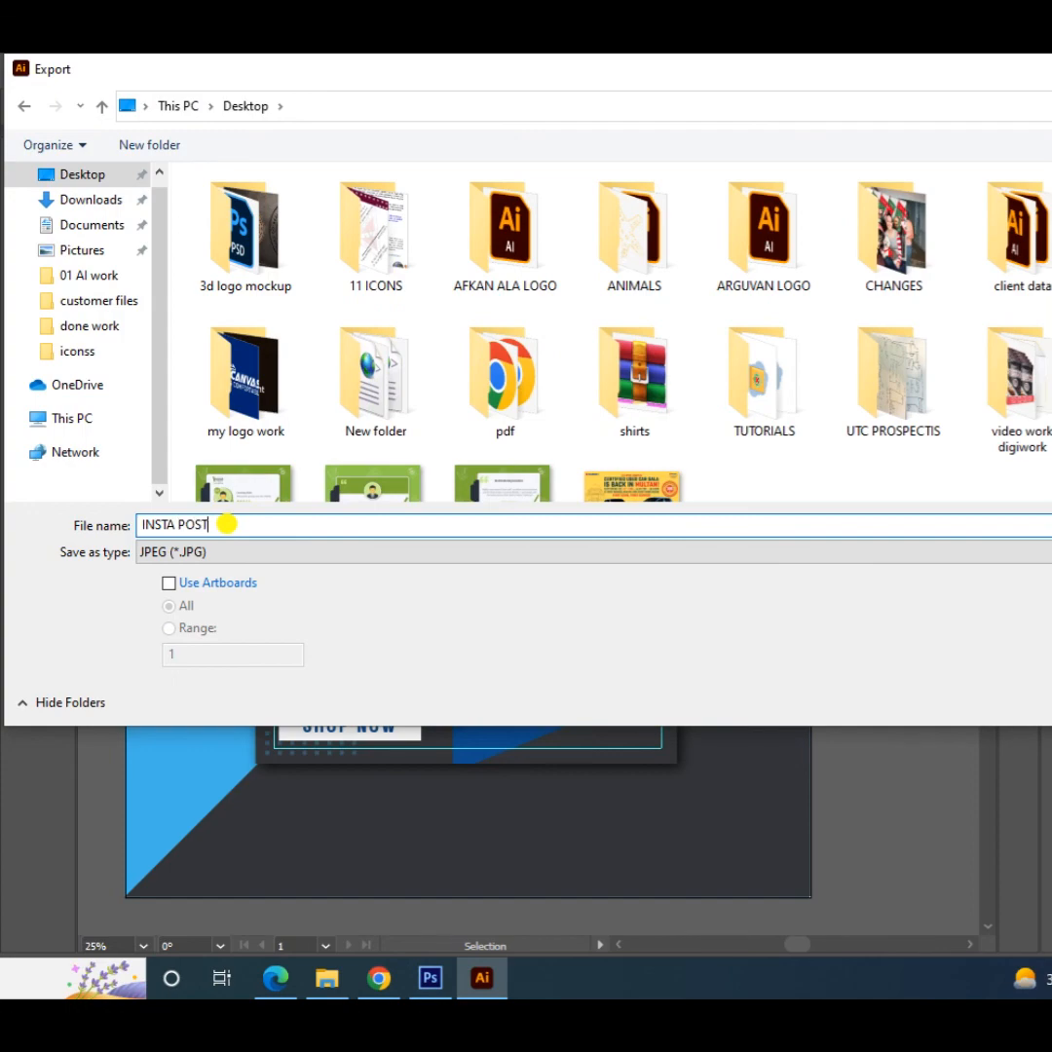
{"action": "key", "text": "Return"}
Set the JPEG resolution to Medium (150 ppi) and complete the export
{"action": "left_click", "coordinate": [565, 644]}
{"action": "left_click", "coordinate": [545, 667]}
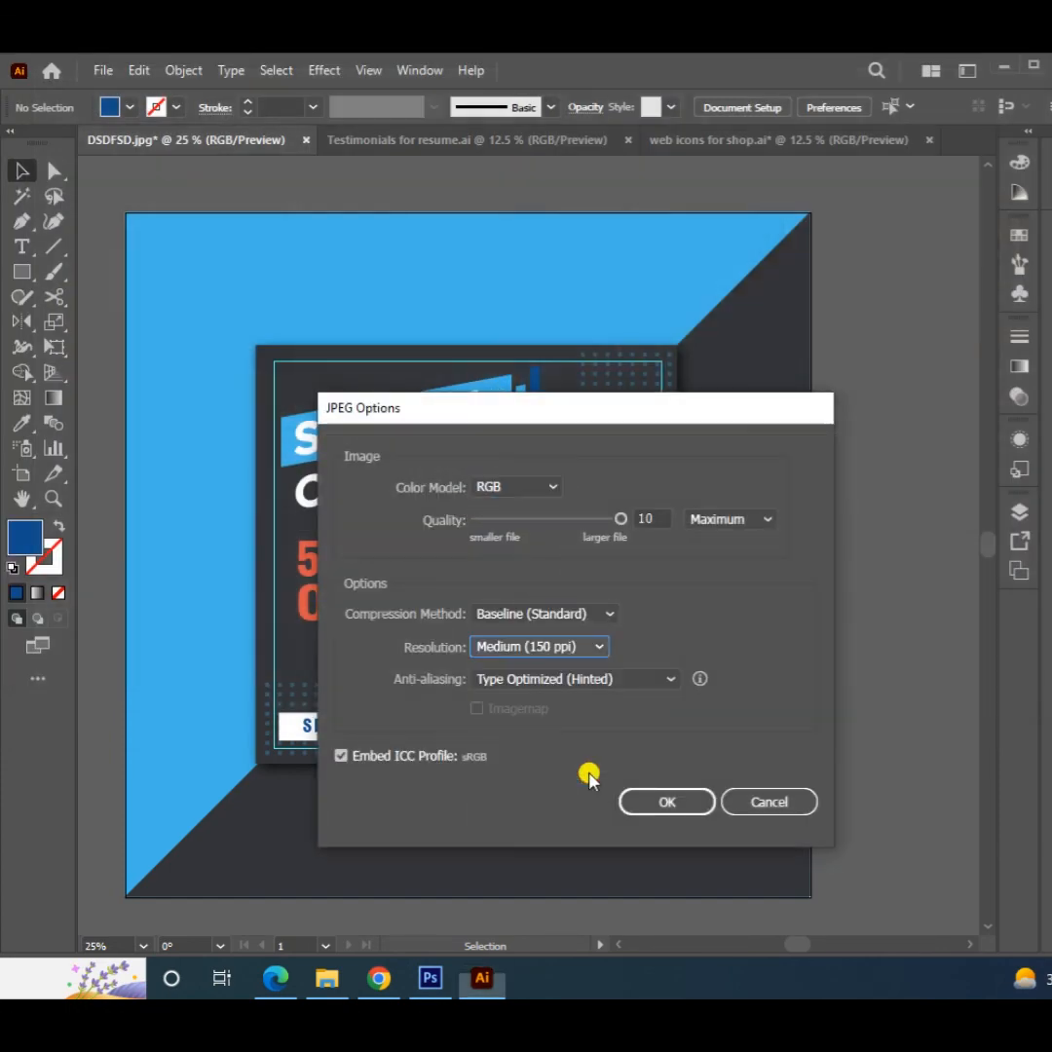
{"action": "left_click", "coordinate": [667, 801]}
Switch to the desktop, open the exported INSTA POST-01 image in Microsoft Office Picture Manager and enlarge its window for checking the finished post
{"action": "left_click", "coordinate": [1003, 66]}
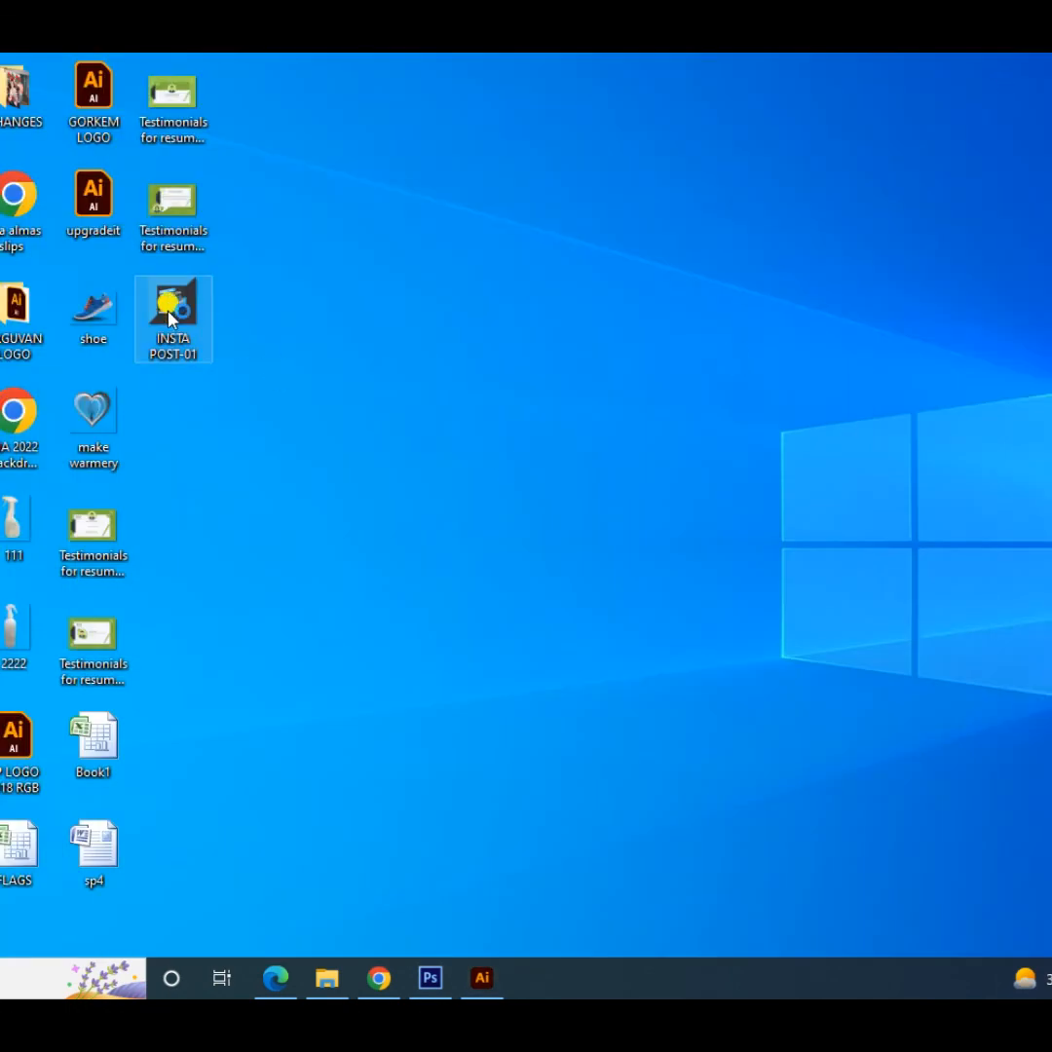
{"action": "double_click", "coordinate": [167, 350]}
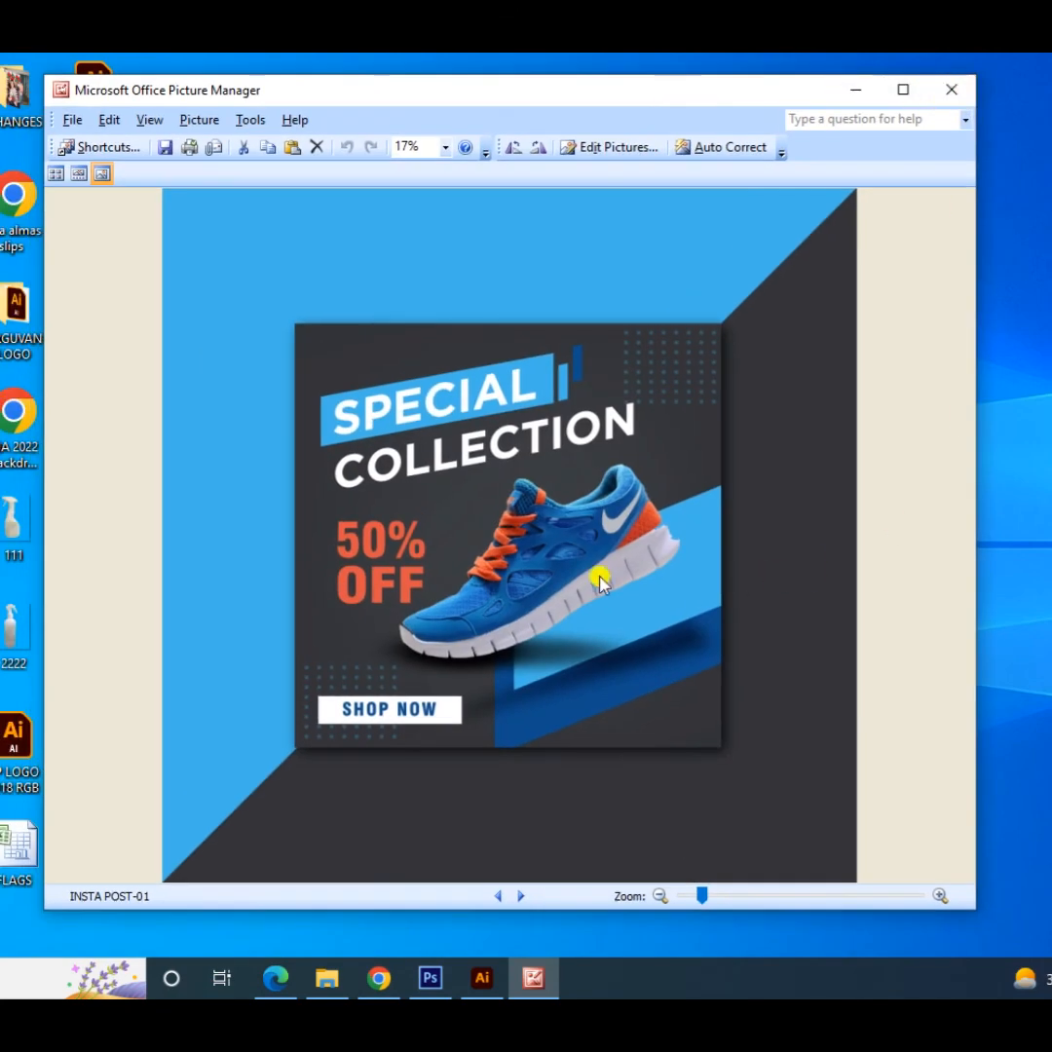
{"action": "left_click_drag", "start_coordinate": [974, 907], "coordinate": [1050, 957]}
{"action": "left_click_drag", "start_coordinate": [19, 83], "coordinate": [7, 83]}
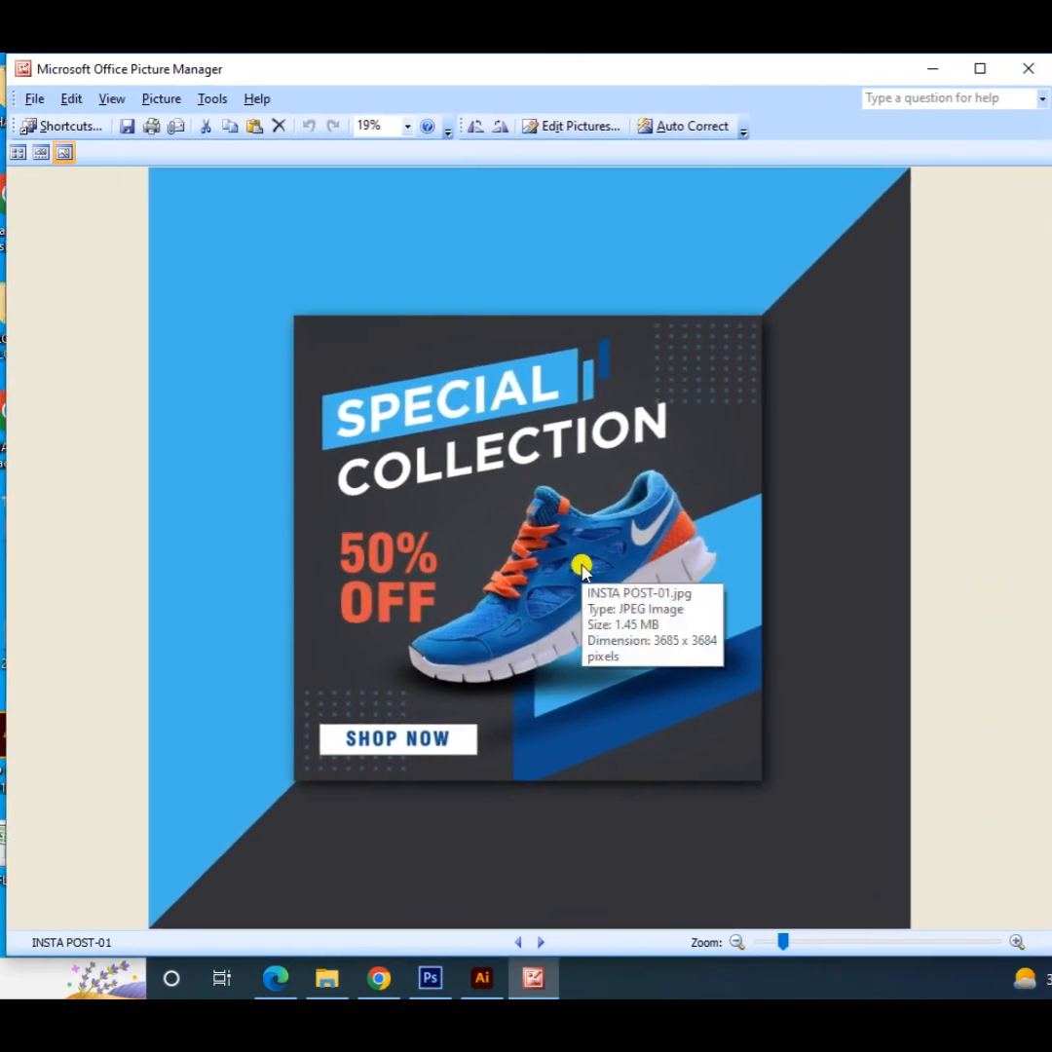